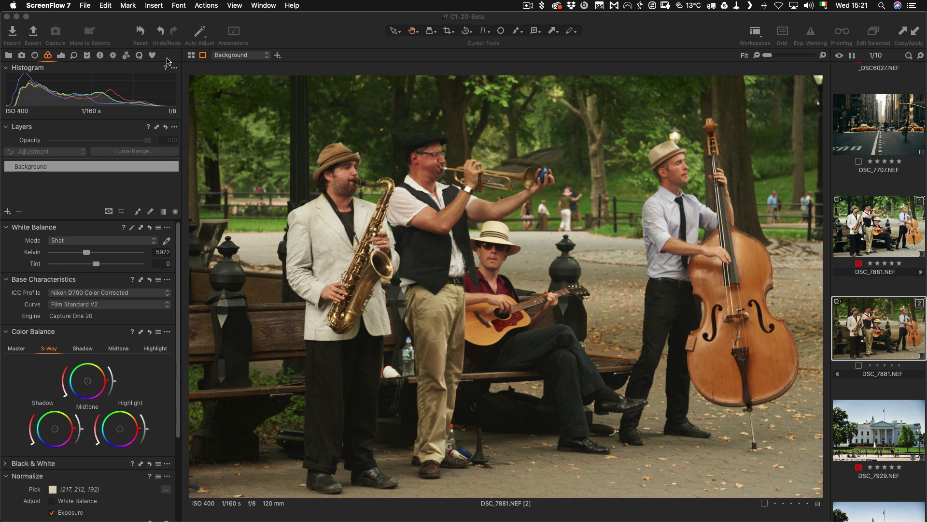
# - Examine the photo's metadata, including its basic file details, lens and camera model
pyautogui.click(102, 57)
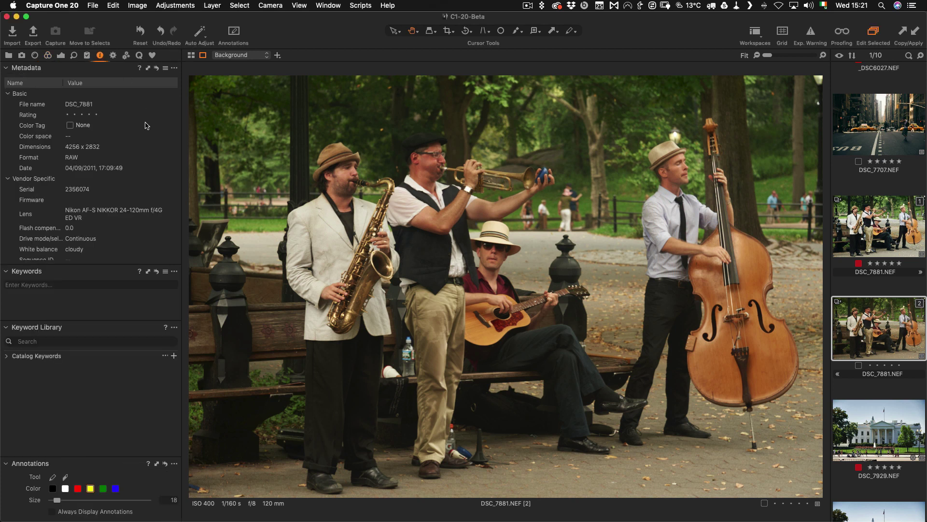
pyautogui.scroll(-10, 130, 131)
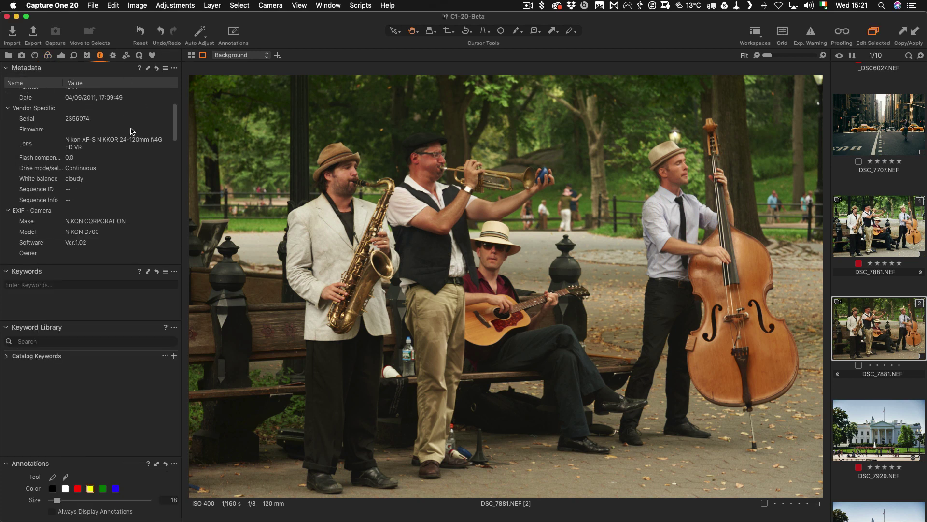
pyautogui.scroll(10, 130, 131)
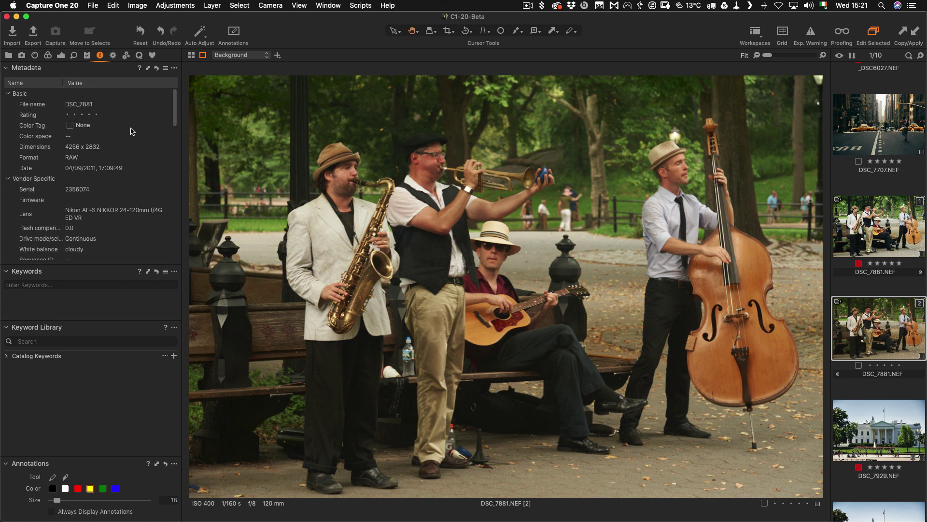
# - Look through the exposure adjustment tools, from Exposure and High Dynamic Range to Levels and Curve
pyautogui.click(61, 55)
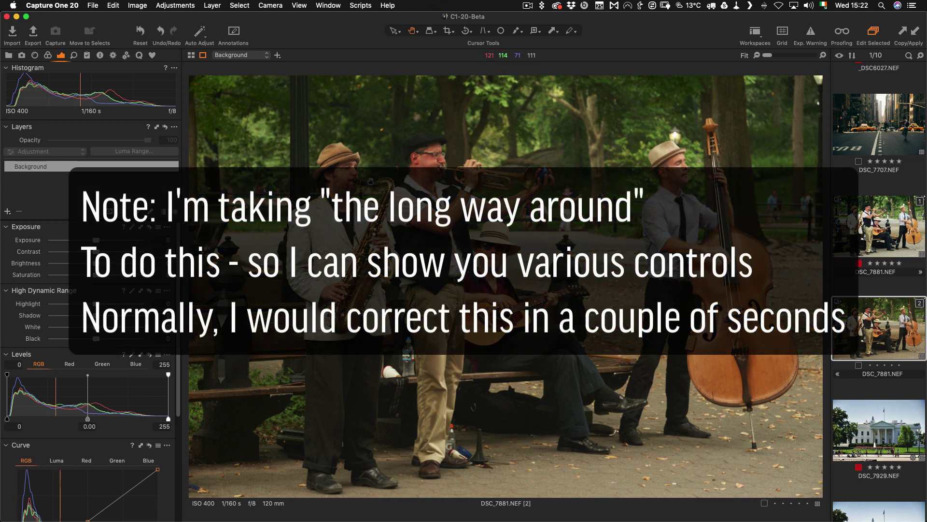
pyautogui.scroll(-4, 63, 270)
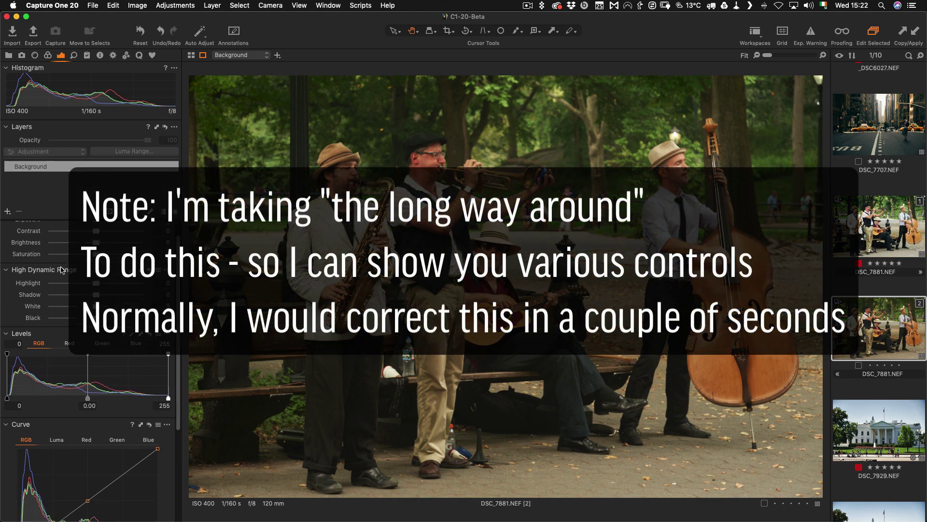
pyautogui.scroll(4, 62, 269)
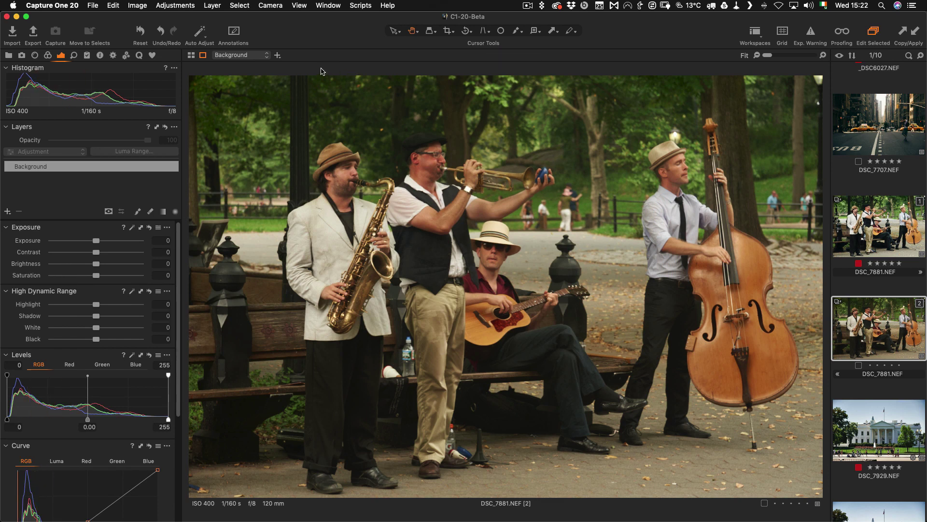
# - Display the photo's Exposure Evaluation among the capture tools
pyautogui.click(327, 3)
pyautogui.click(327, 4)
pyautogui.click(22, 55)
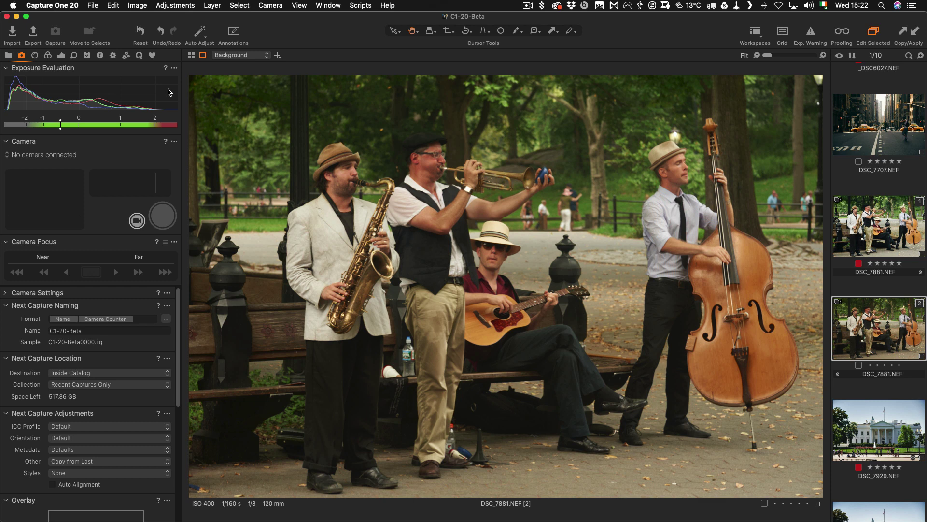
pyautogui.click(332, 5)
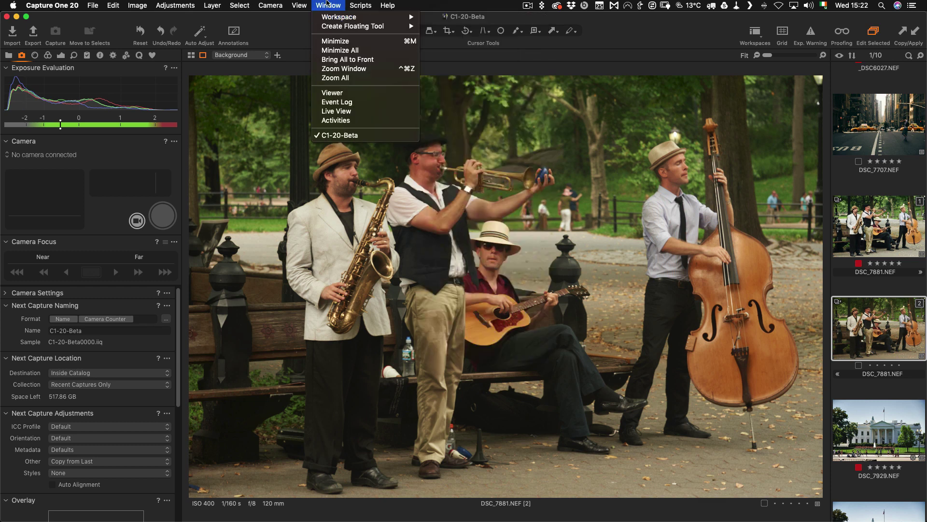
pyautogui.click(327, 1)
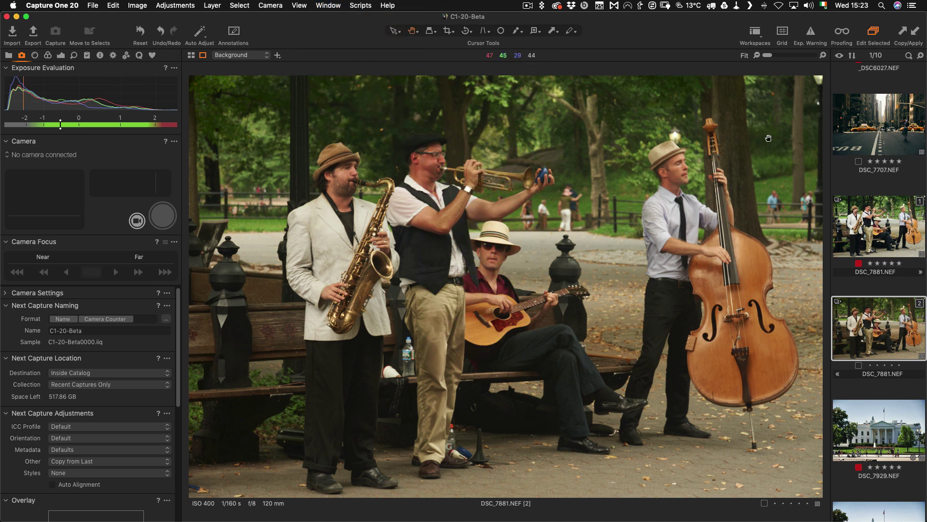
# - Create a floating Exposure Evaluation tool and place it over the upper middle of the photo
pyautogui.click(329, 5)
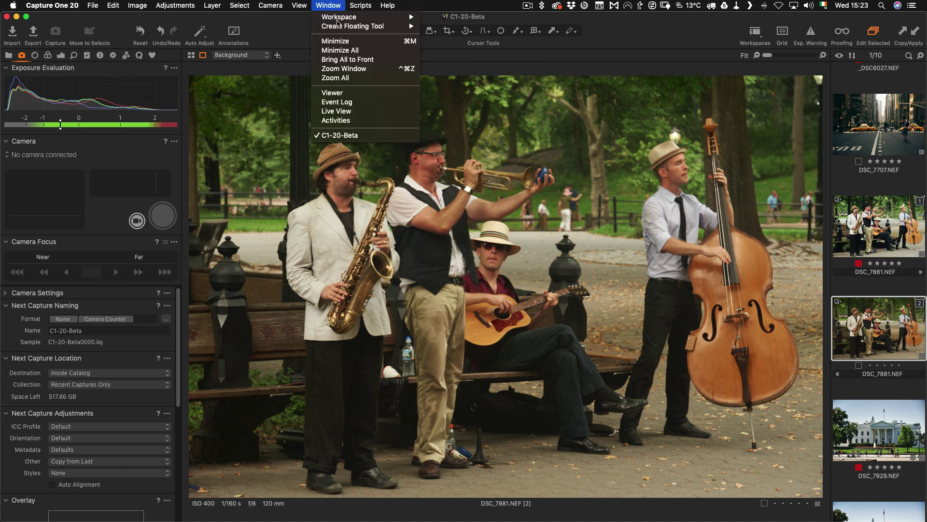
pyautogui.moveTo(340, 26)
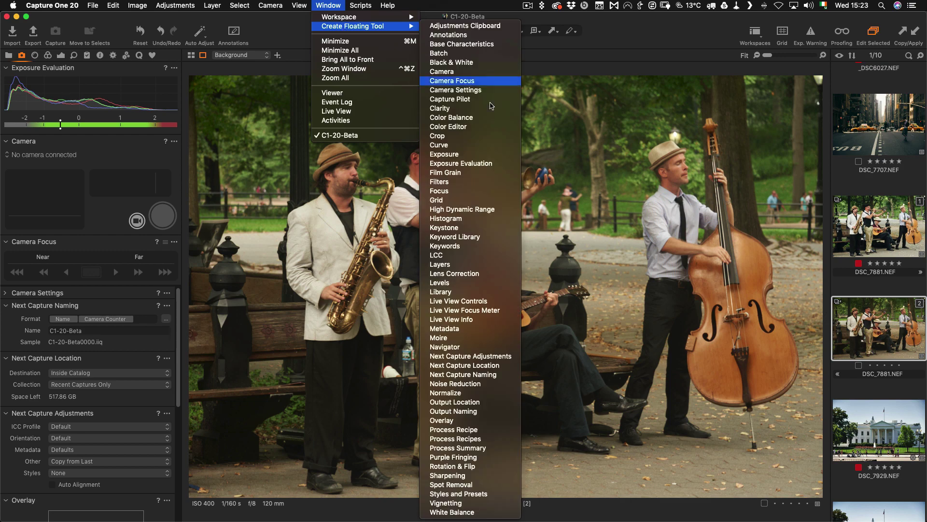
pyautogui.click(476, 163)
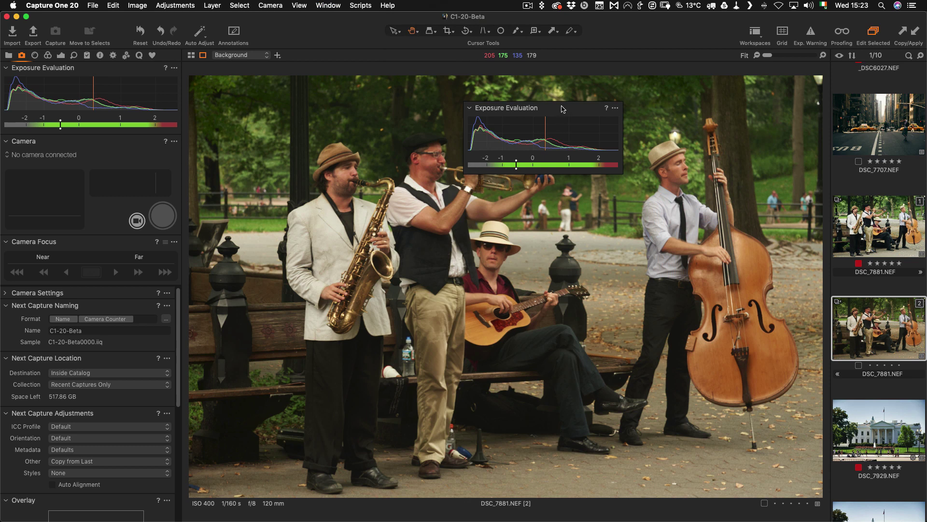
pyautogui.moveTo(563, 108); pyautogui.dragTo(576, 90)
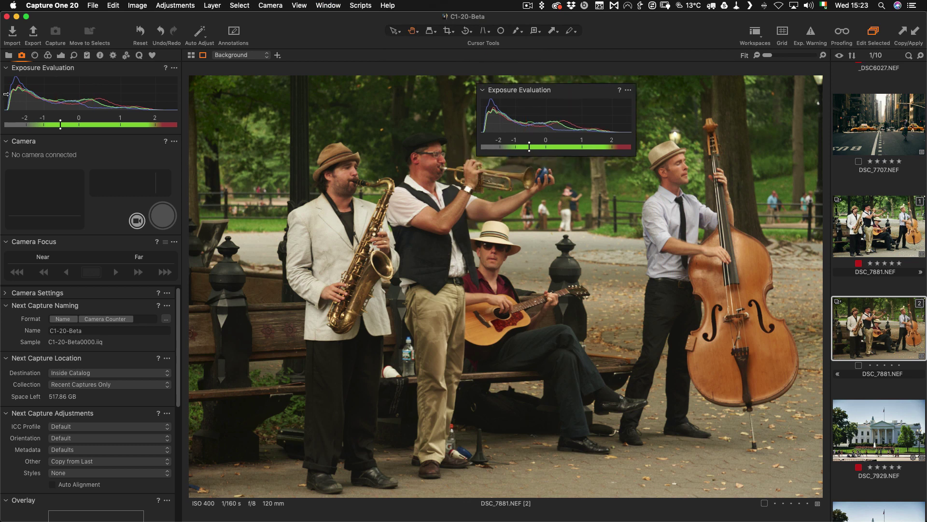
# - Return to the exposure adjustment tools and remove the floating Exposure Evaluation tool
pyautogui.click(60, 55)
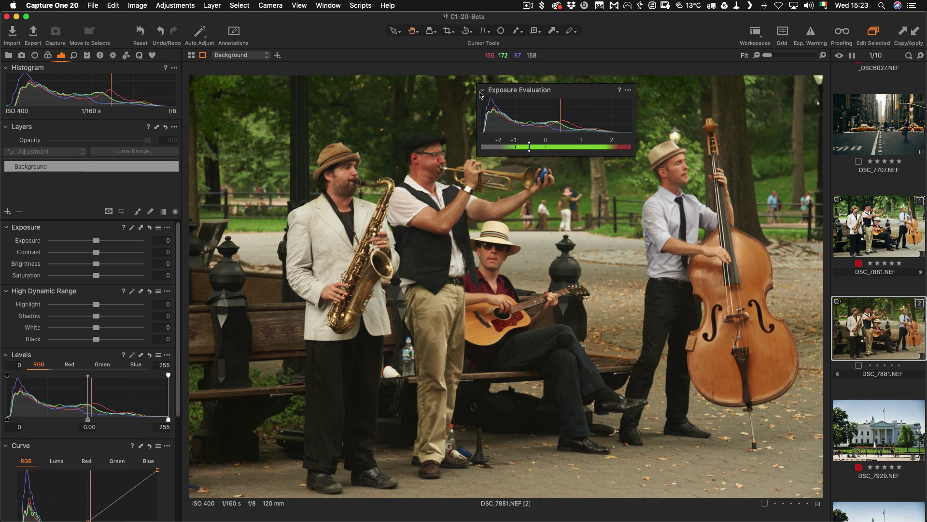
pyautogui.click(628, 90)
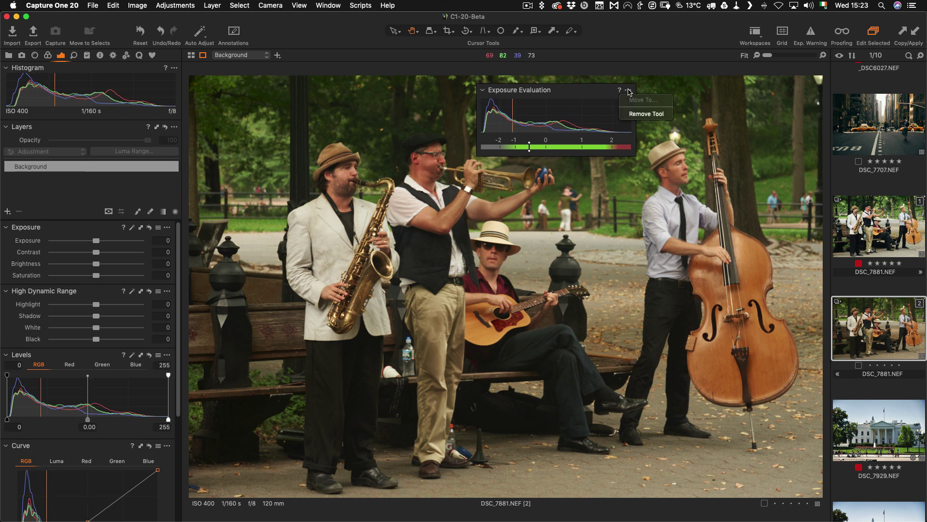
pyautogui.click(645, 115)
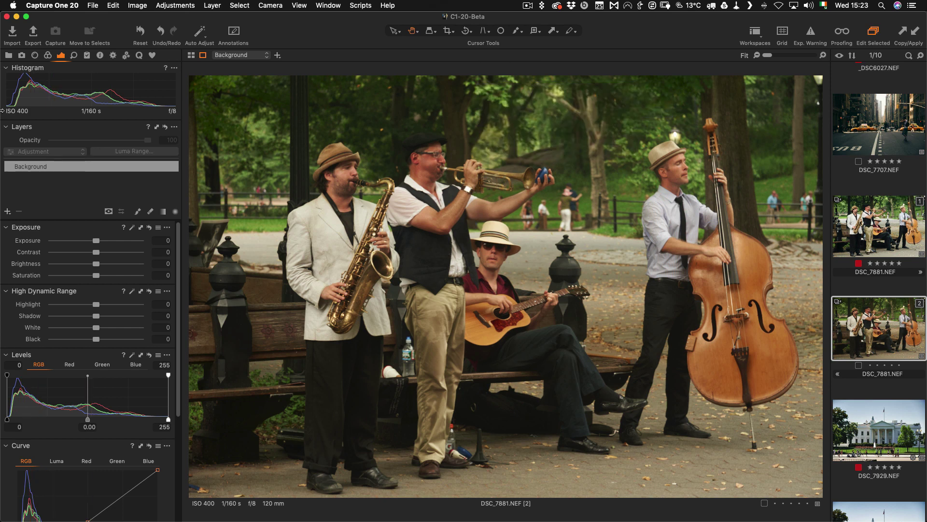
# - Raise the photo's exposure to 0.4
pyautogui.moveTo(98, 245); pyautogui.dragTo(101, 241)
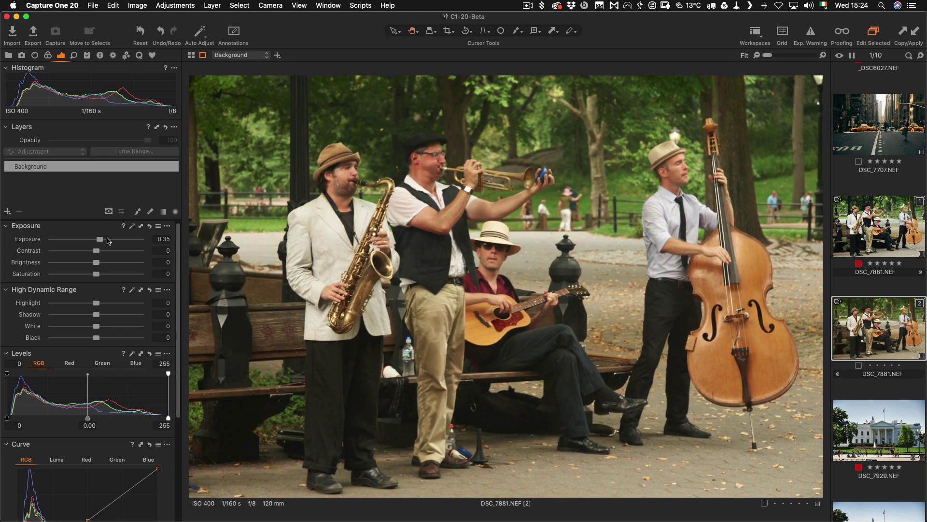
pyautogui.moveTo(100, 239); pyautogui.dragTo(103, 244)
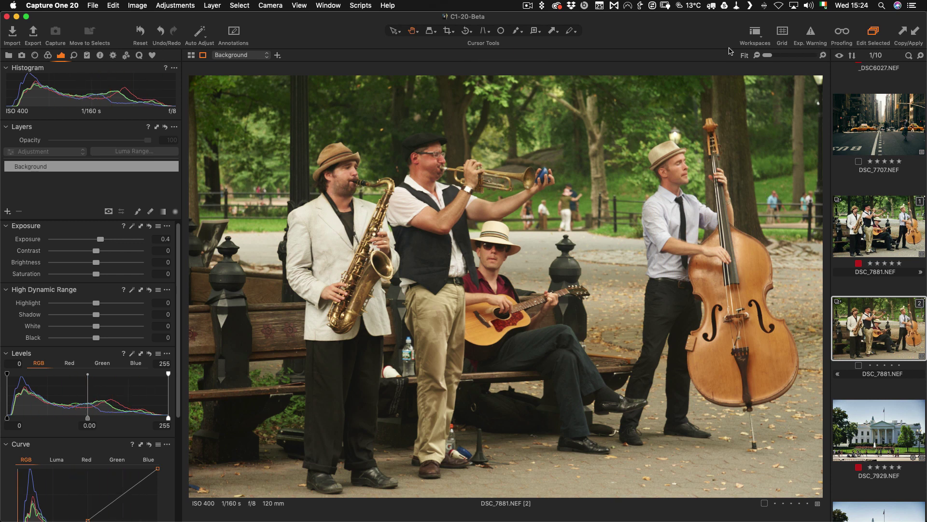
# - Turn on the exposure warning and set the High Dynamic Range White value to -100
pyautogui.click(812, 37)
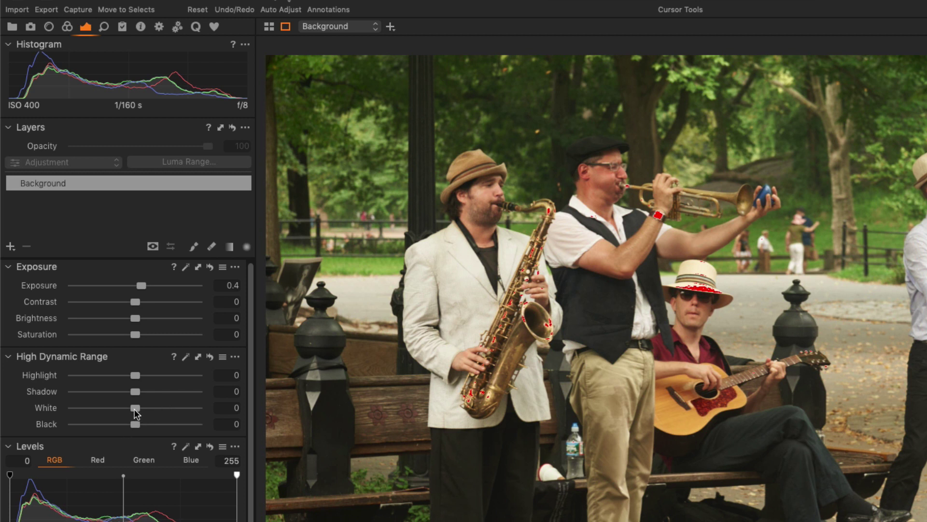
pyautogui.moveTo(133, 407); pyautogui.dragTo(68, 409)
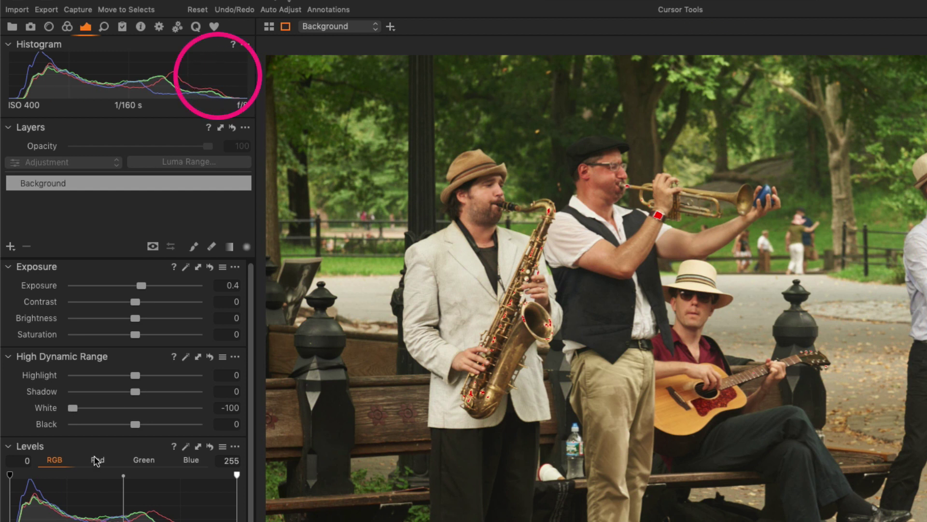
pyautogui.moveTo(72, 407)
pyautogui.mouseDown()
pyautogui.moveTo(114, 410)
pyautogui.moveTo(72, 408)
pyautogui.mouseUp()
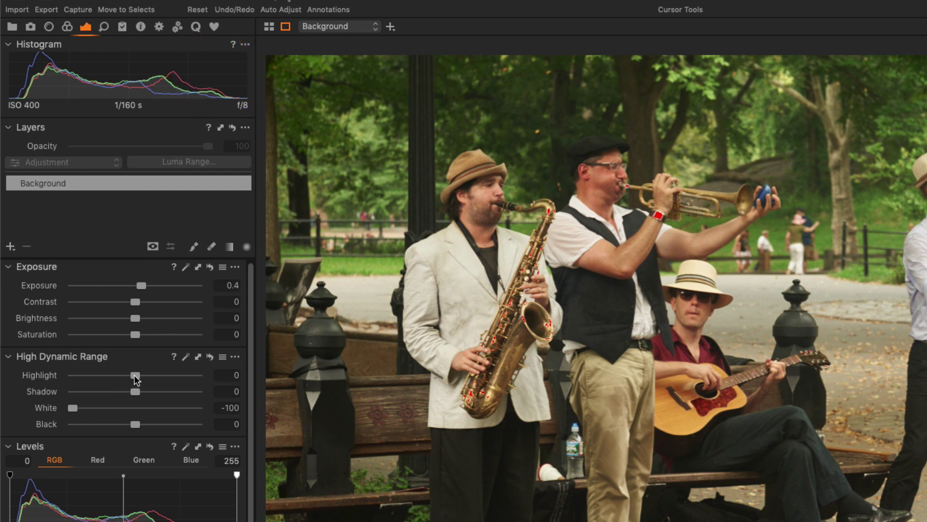
# - Try a High Dynamic Range Highlight value of -100 and turn off the exposure warning
pyautogui.moveTo(134, 375); pyautogui.dragTo(70, 375)
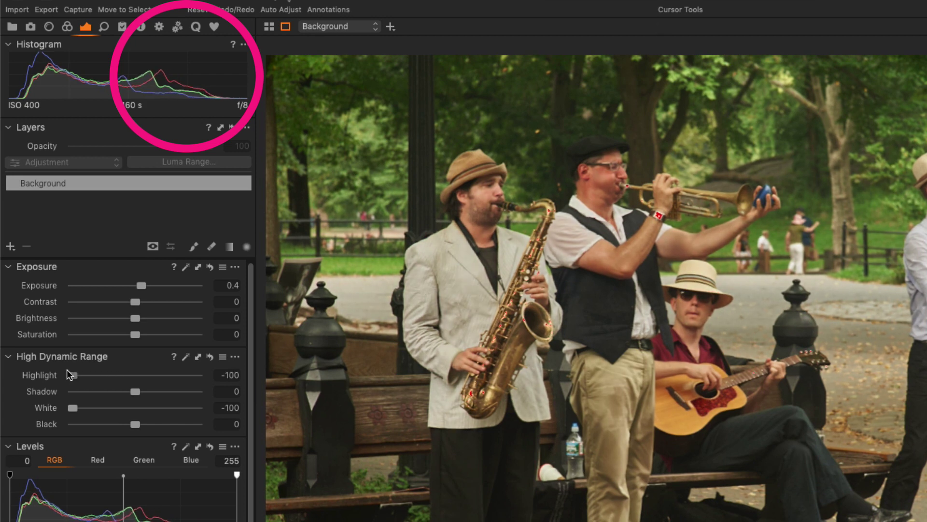
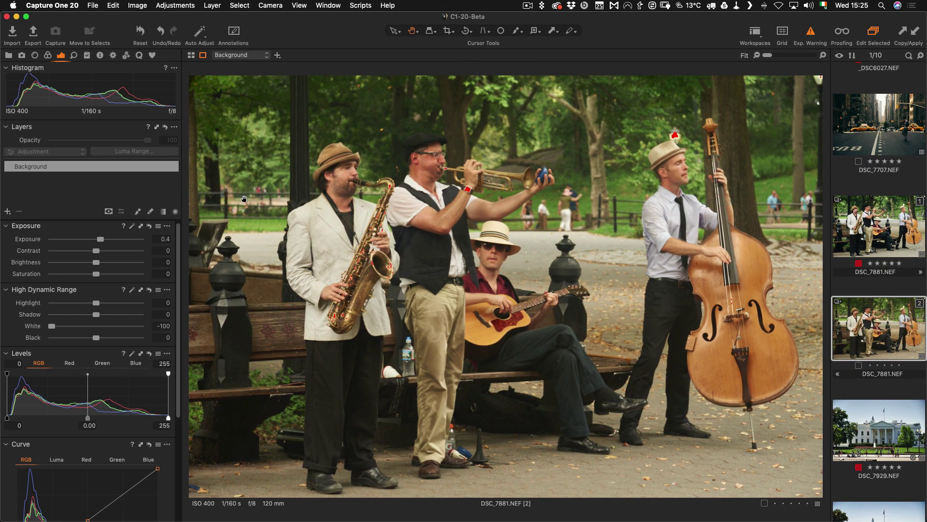
pyautogui.click(811, 33)
# - Try darkening the blacks with a High Dynamic Range Black value of -52 and reset it
pyautogui.scroll(-5, 124, 229)
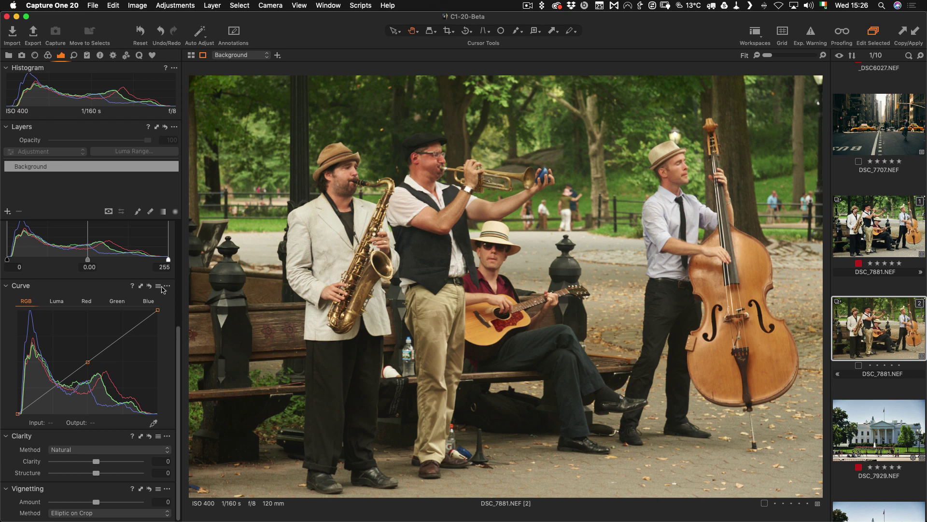
pyautogui.scroll(2, 148, 285)
pyautogui.scroll(4, 148, 285)
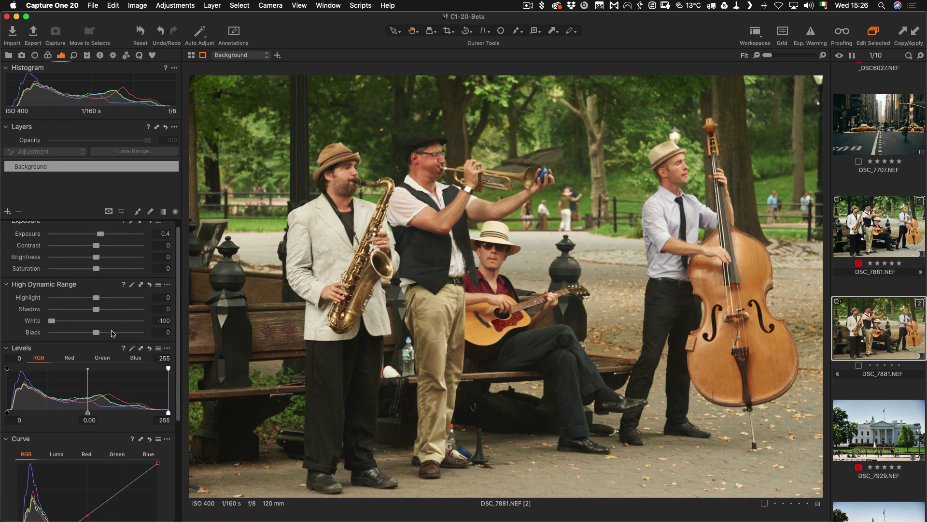
pyautogui.moveTo(96, 333)
pyautogui.mouseDown()
pyautogui.moveTo(76, 333)
pyautogui.moveTo(85, 333)
pyautogui.mouseUp()
pyautogui.doubleClick(85, 333)
pyautogui.moveTo(96, 333); pyautogui.dragTo(74, 333)
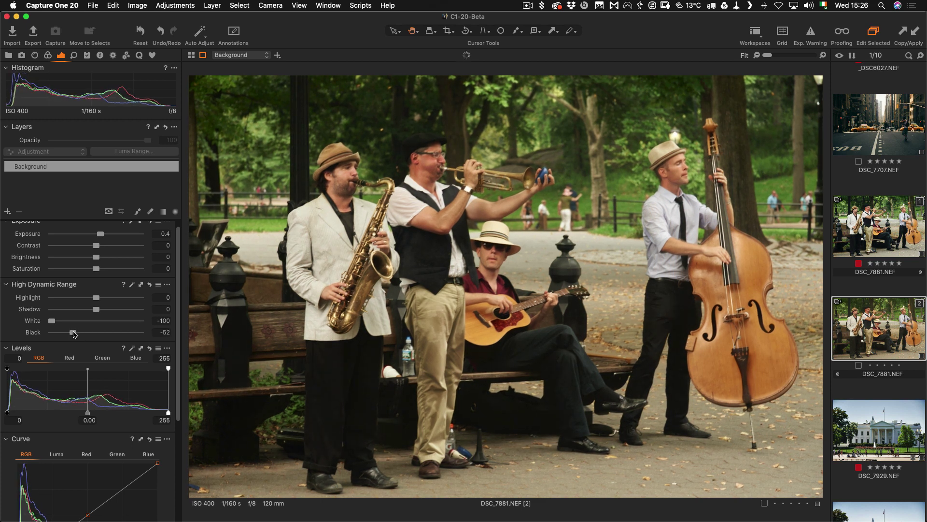
pyautogui.doubleClick(73, 333)
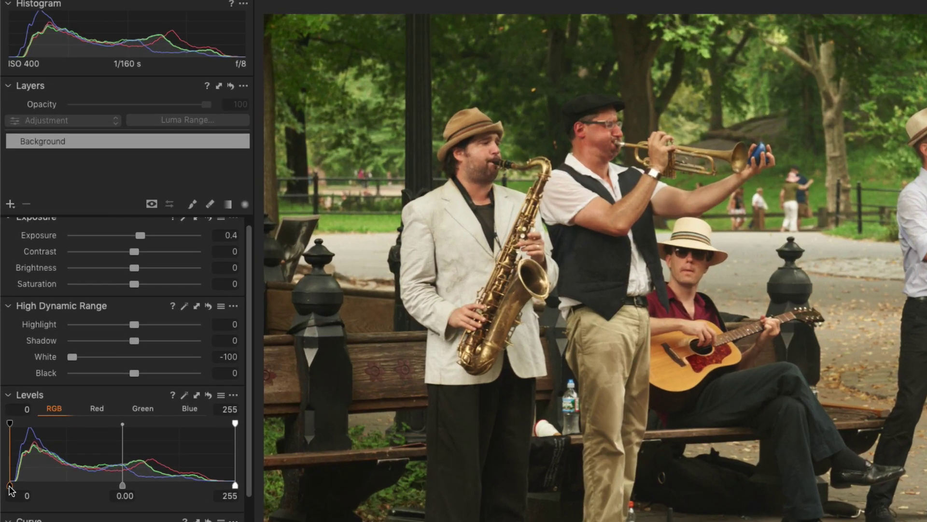
# - Set the input black point of the RGB Levels to 5
pyautogui.moveTo(7, 413); pyautogui.dragTo(9, 414)
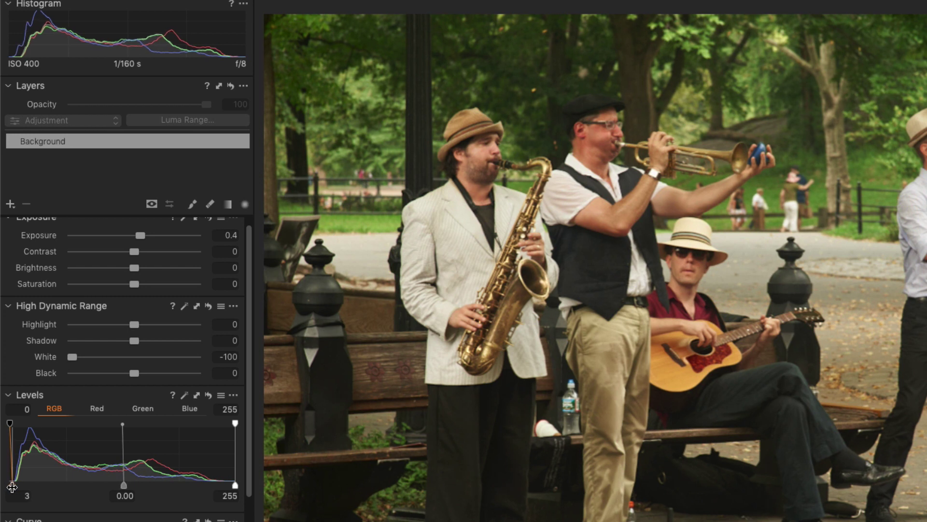
pyautogui.moveTo(12, 487); pyautogui.dragTo(15, 487)
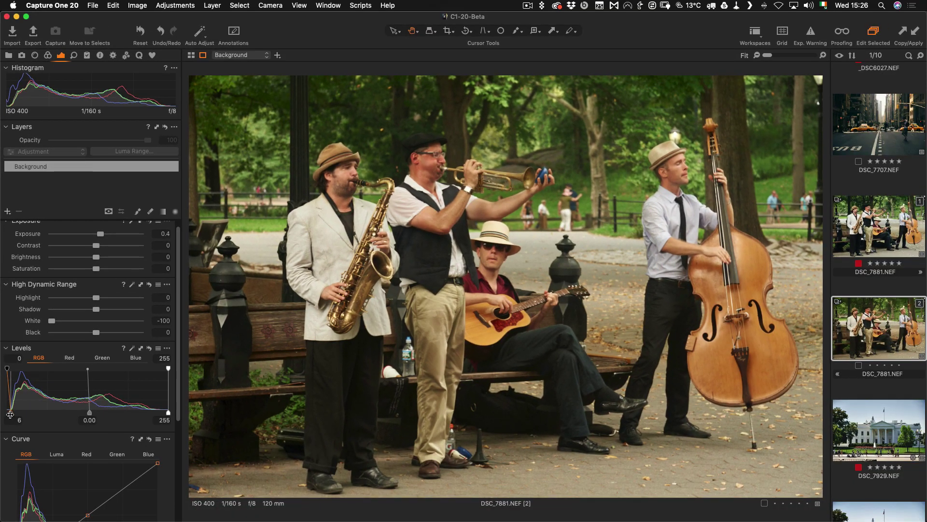
pyautogui.moveTo(10, 414); pyautogui.dragTo(10, 414)
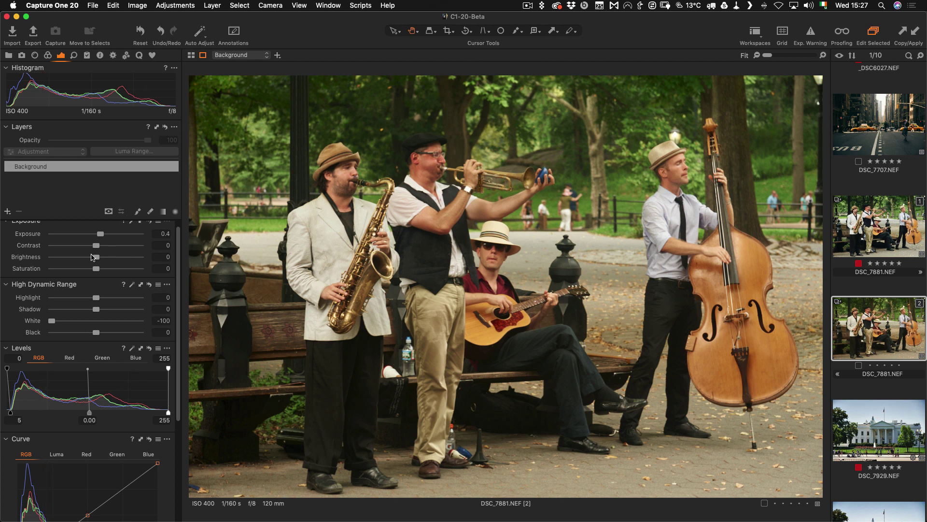
pyautogui.scroll(1, 94, 266)
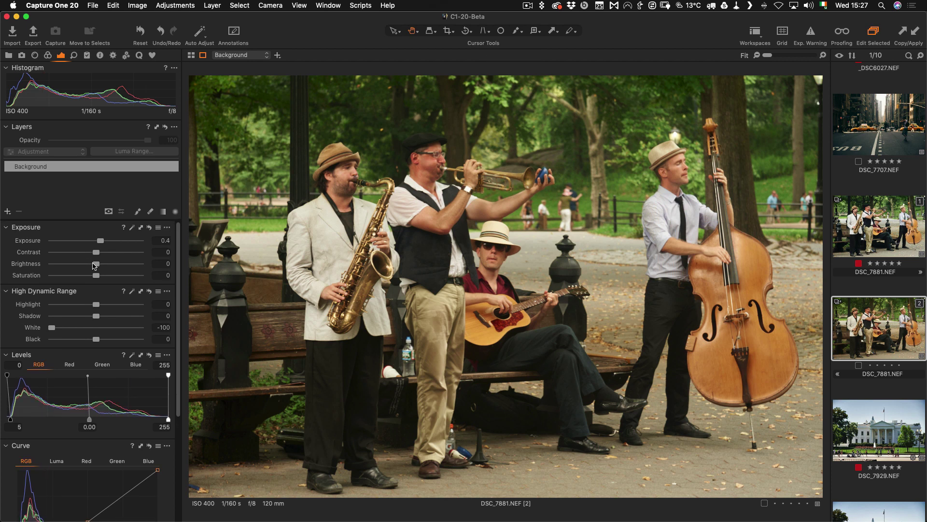
# - Cool the photo's white balance to a Kelvin value of 5403
pyautogui.click(49, 56)
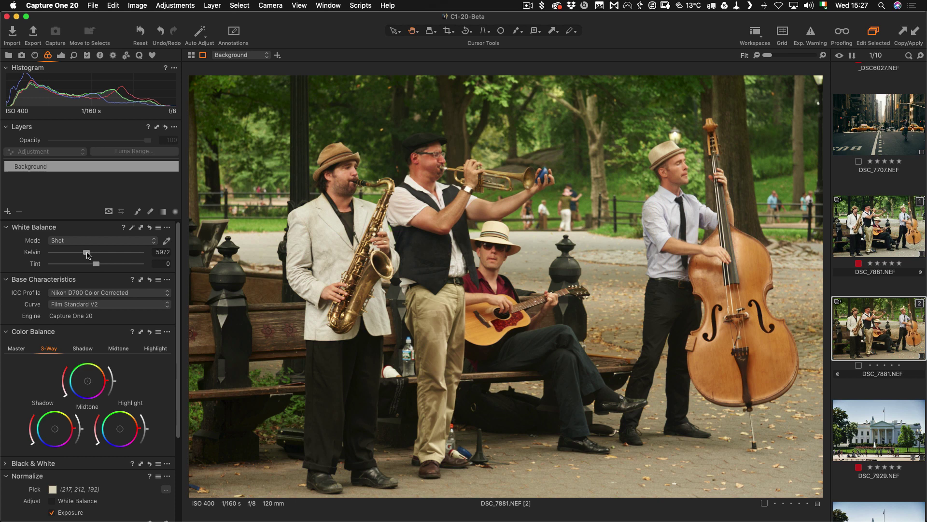
pyautogui.moveTo(87, 254); pyautogui.dragTo(81, 252)
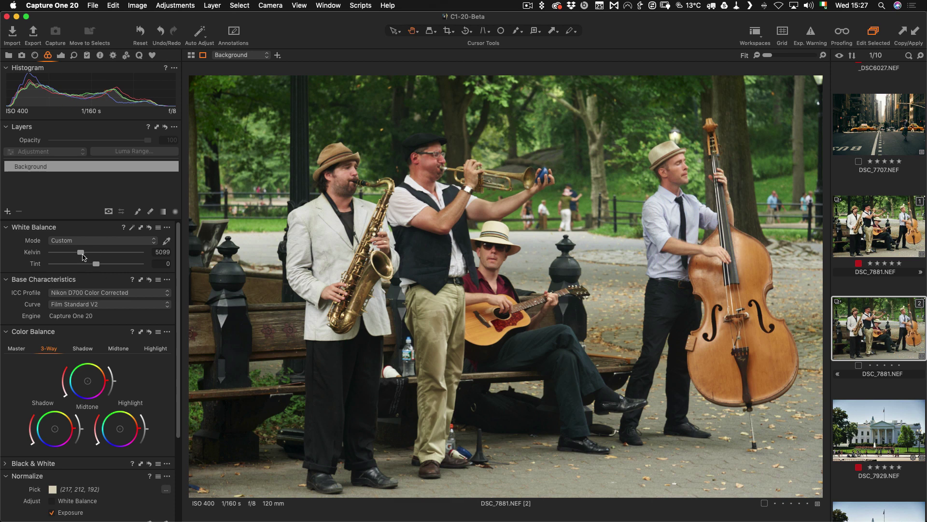
pyautogui.moveTo(82, 252); pyautogui.dragTo(84, 253)
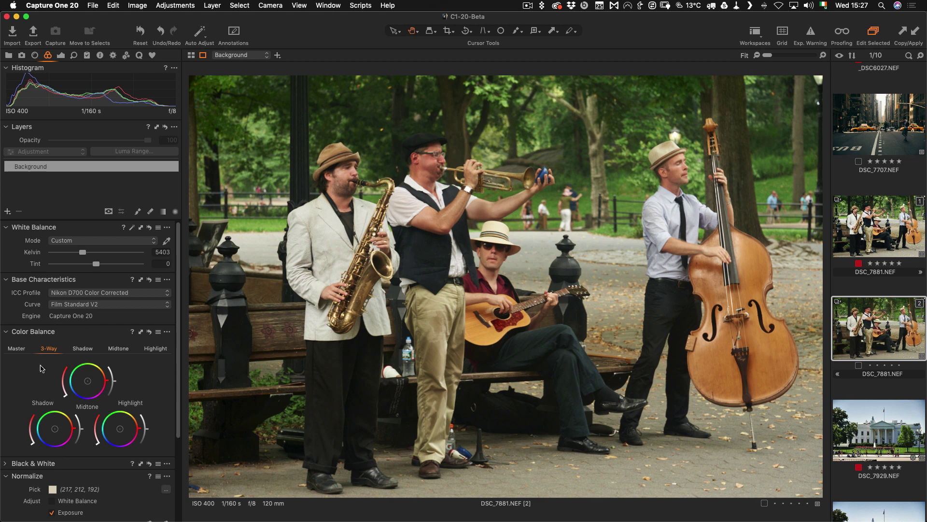
# - Tint the shadows slightly blue and the midtones slightly orange with the 3-Way Color Balance wheels
pyautogui.scroll(-3, 58, 376)
pyautogui.scroll(-1, 59, 376)
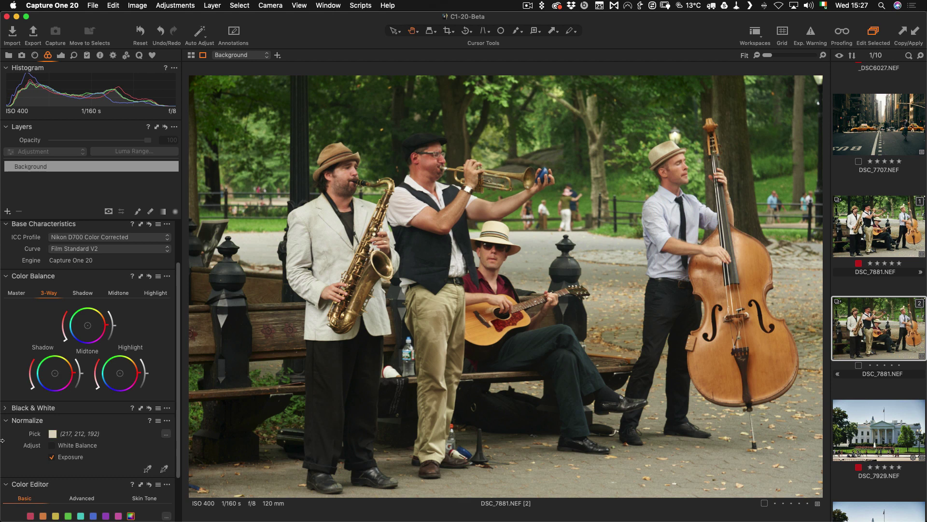
pyautogui.moveTo(56, 377); pyautogui.dragTo(54, 375)
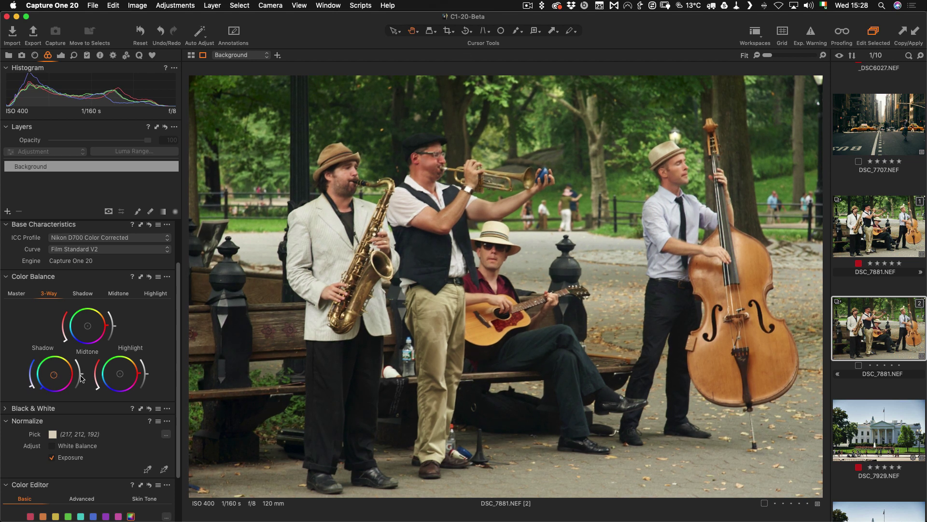
pyautogui.moveTo(88, 329); pyautogui.dragTo(89, 324)
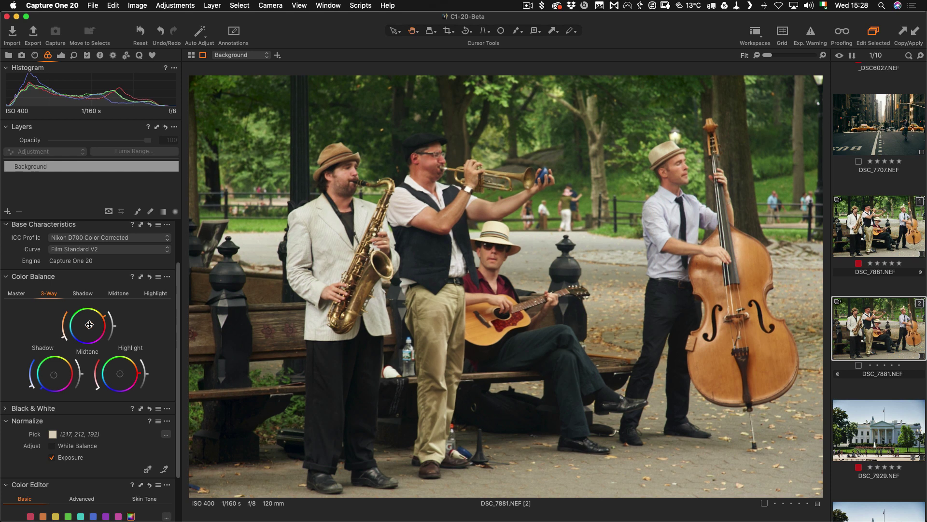
# - Set the photo's Contrast to 2 in the Exposure adjustments
pyautogui.click(61, 56)
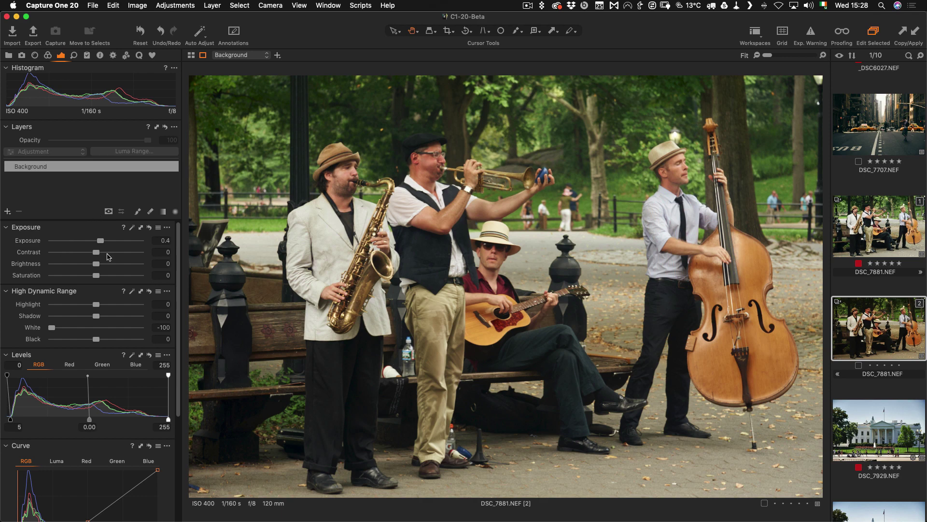
pyautogui.moveTo(108, 255)
pyautogui.mouseDown()
pyautogui.moveTo(118, 255)
pyautogui.moveTo(98, 255)
pyautogui.mouseUp()
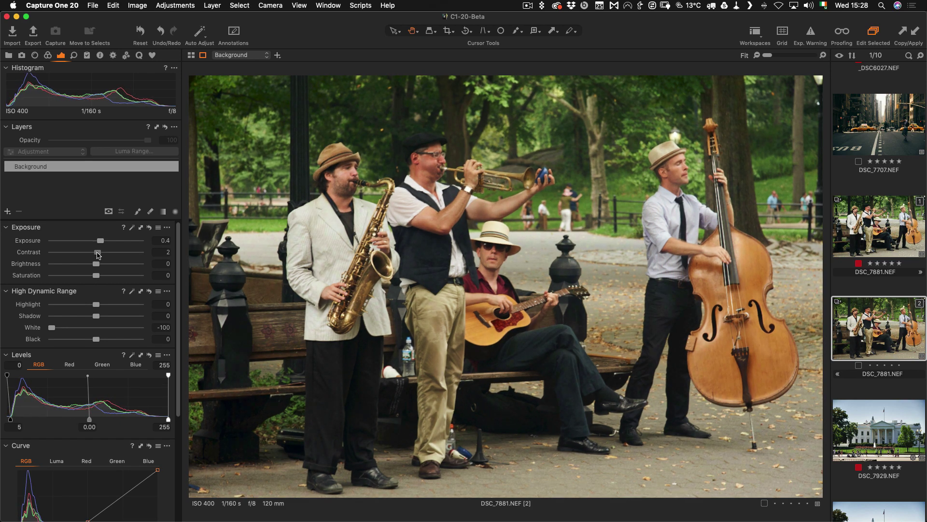
pyautogui.scroll(-6, 91, 298)
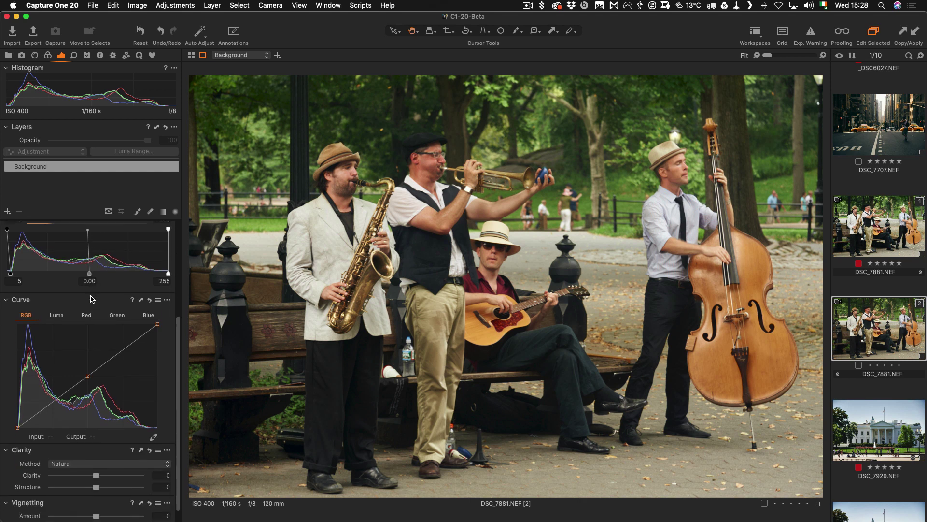
pyautogui.scroll(6, 91, 295)
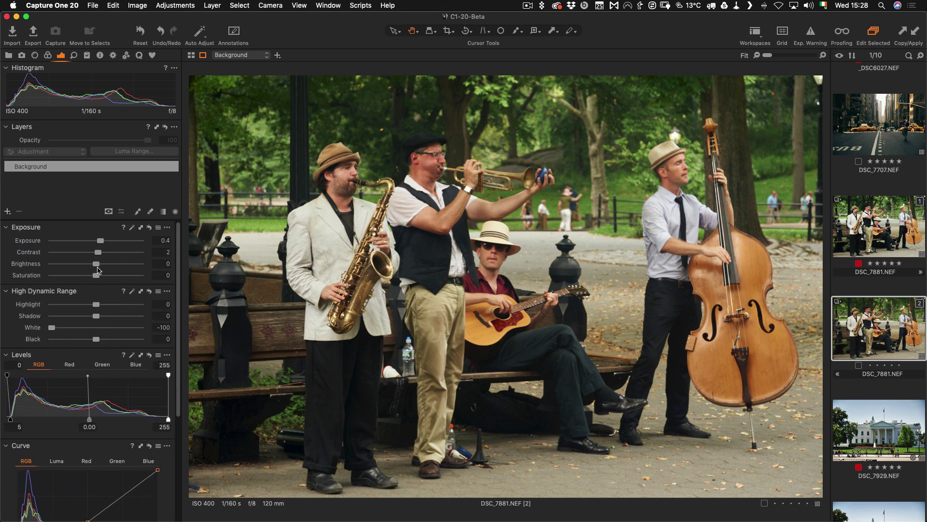
# - Shape the RGB curve into a gentle S by raising a highlight point and lowering a shadow point to input 64, output 54
pyautogui.scroll(-6, 110, 302)
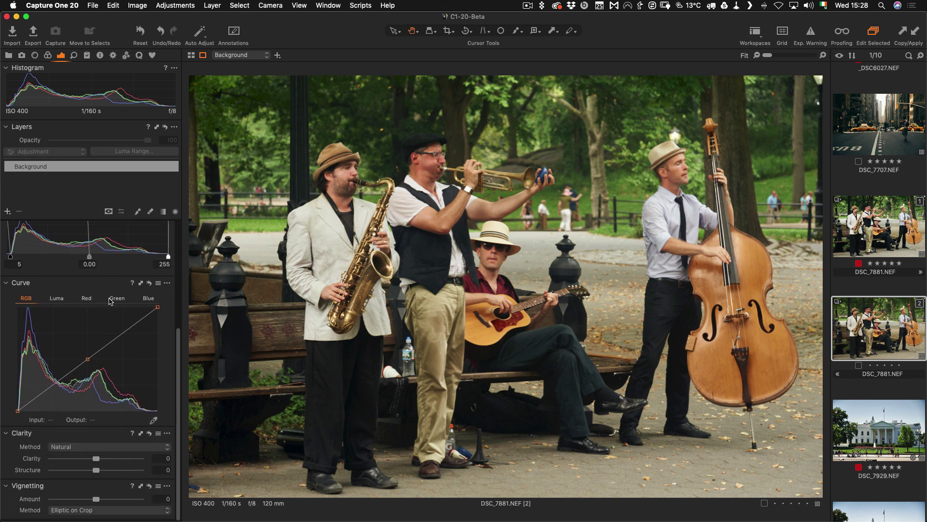
pyautogui.click(122, 334)
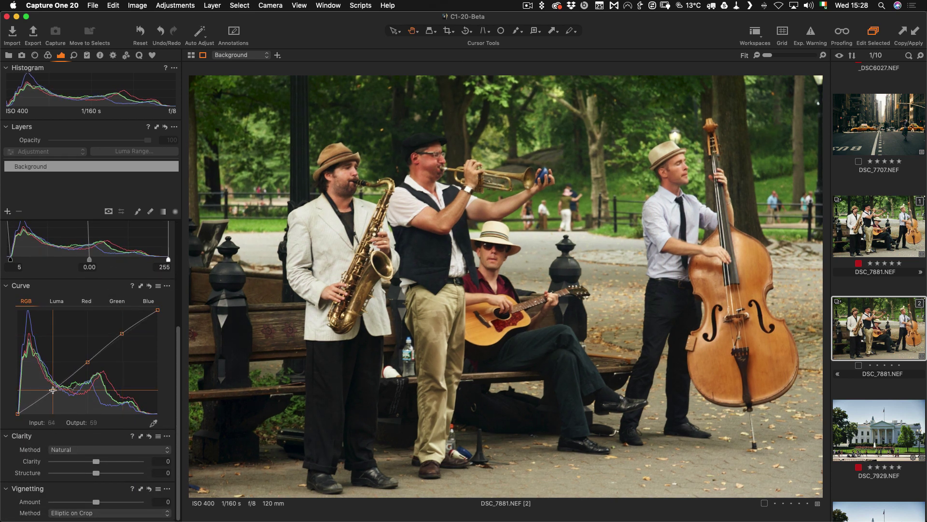
pyautogui.moveTo(53, 388); pyautogui.dragTo(52, 392)
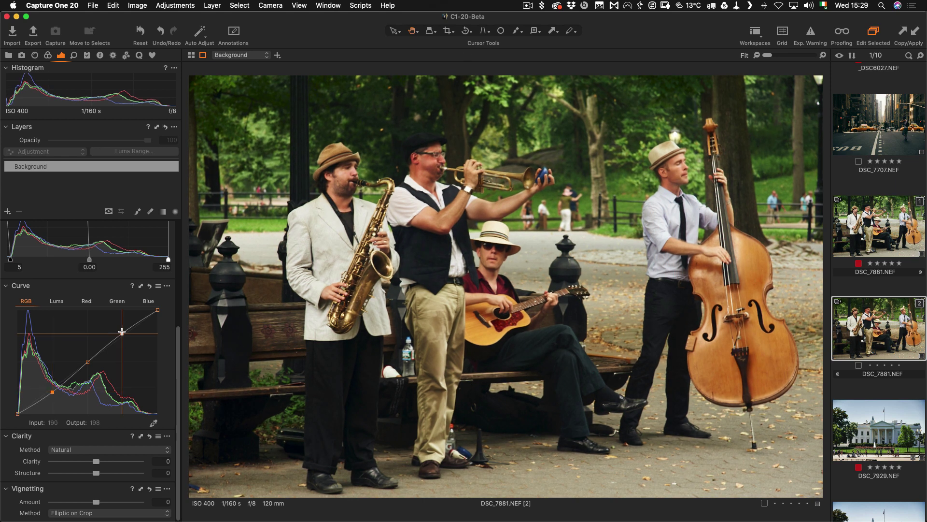
pyautogui.moveTo(121, 333); pyautogui.dragTo(121, 331)
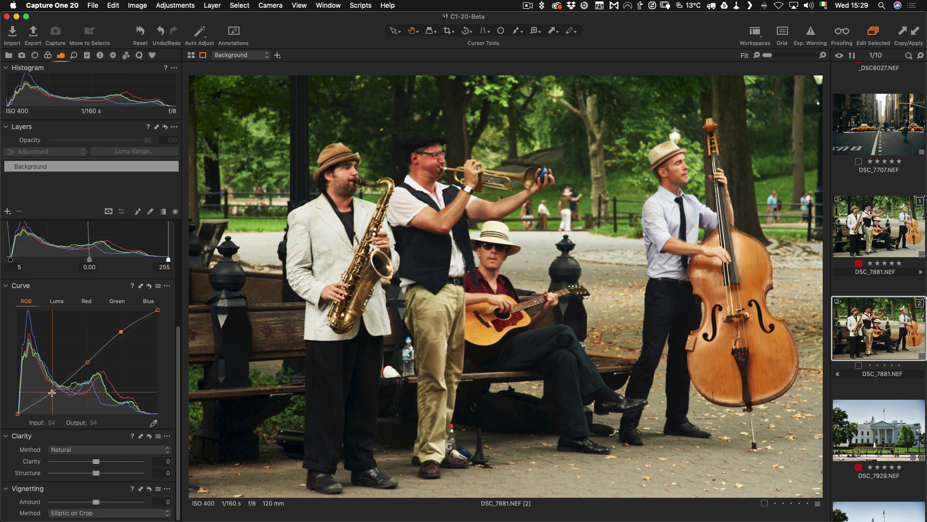
# - Fine-tune the shadow point of the RGB curve, pulling it slightly lower to deepen the dark tones
pyautogui.moveTo(51, 393); pyautogui.dragTo(52, 391)
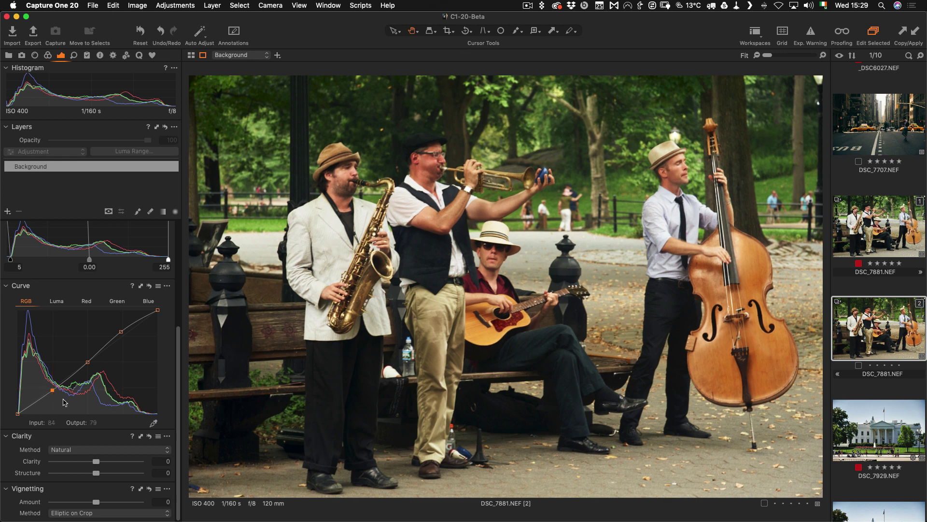
pyautogui.moveTo(51, 390); pyautogui.dragTo(52, 391)
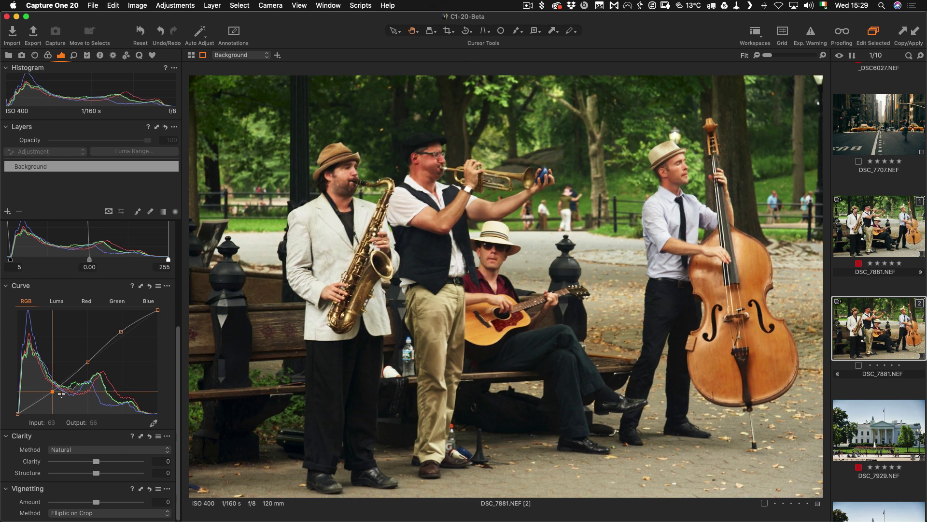
pyautogui.scroll(3, 111, 284)
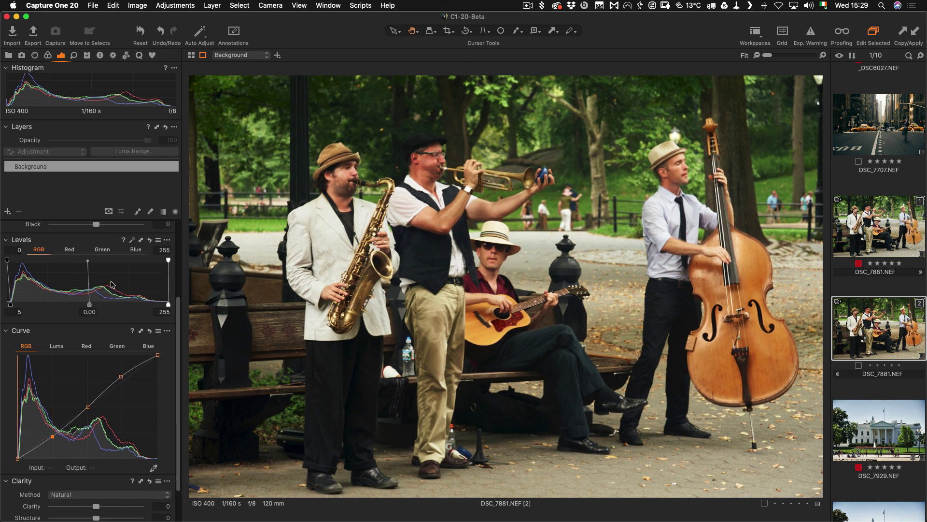
pyautogui.scroll(-1, 111, 284)
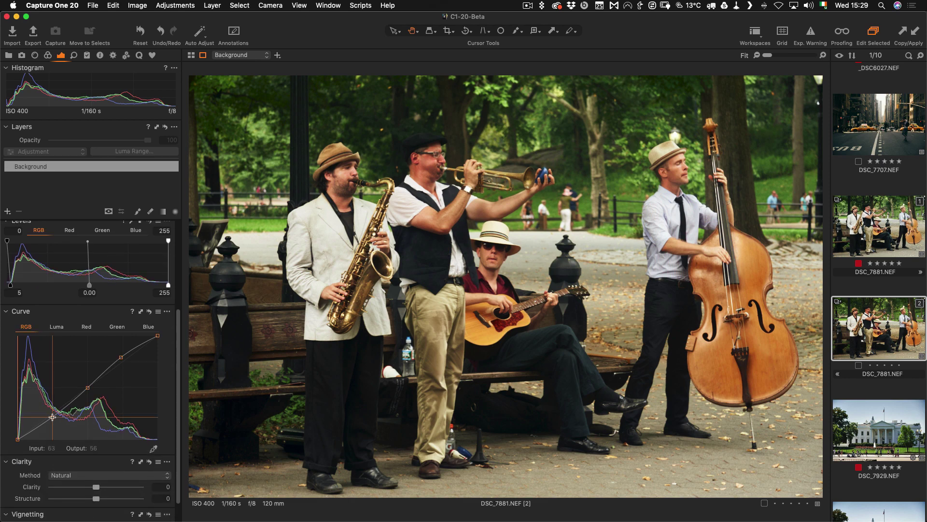
pyautogui.moveTo(53, 417); pyautogui.dragTo(52, 420)
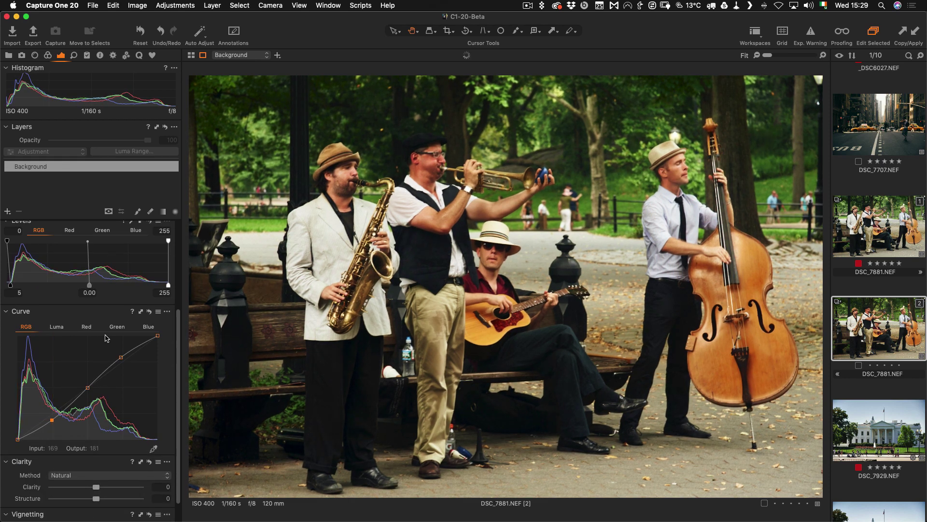
# - Try lifting the shadows with a High Dynamic Range Shadow value of 23 and reset it
pyautogui.scroll(4, 109, 329)
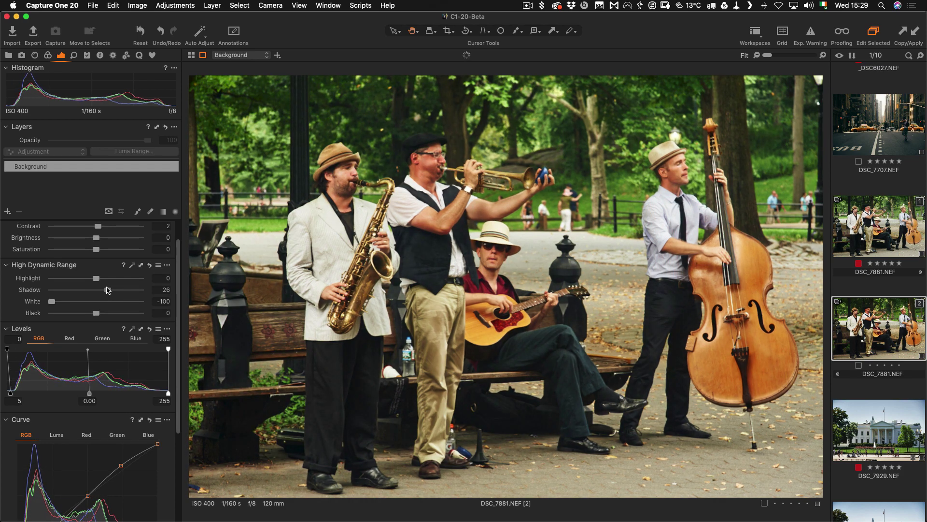
pyautogui.click(106, 290)
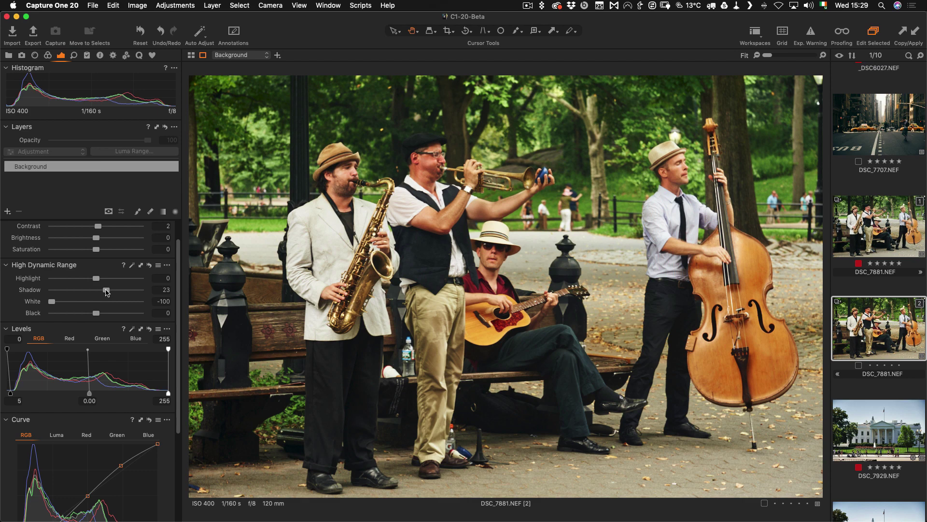
pyautogui.doubleClick(106, 290)
# - Raise the shadow point of the RGB curve slightly to soften the darkening
pyautogui.scroll(-3, 106, 299)
pyautogui.scroll(-5, 106, 309)
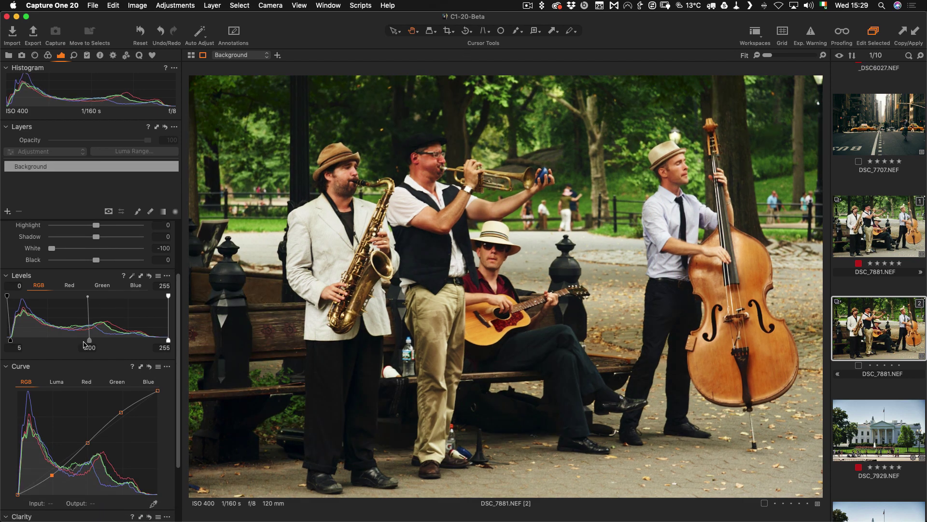
pyautogui.moveTo(52, 395); pyautogui.dragTo(54, 392)
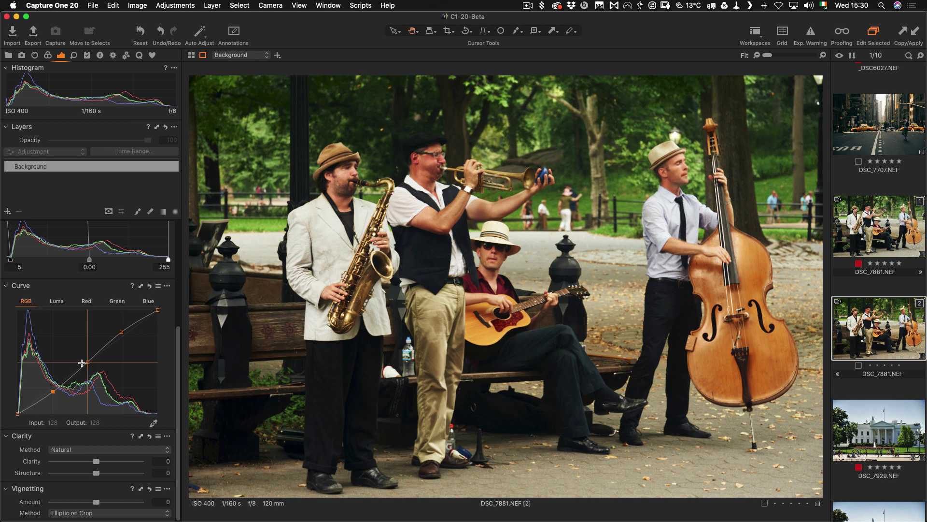
# - Set the photo's Brightness to 5 in the Exposure adjustments
pyautogui.scroll(5, 105, 330)
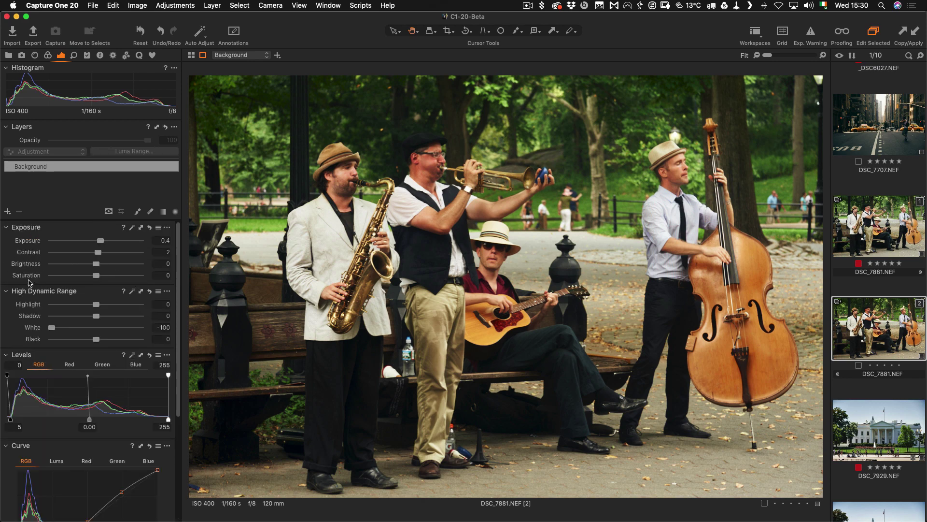
pyautogui.moveTo(97, 264)
pyautogui.mouseDown()
pyautogui.moveTo(112, 267)
pyautogui.moveTo(102, 266)
pyautogui.mouseUp()
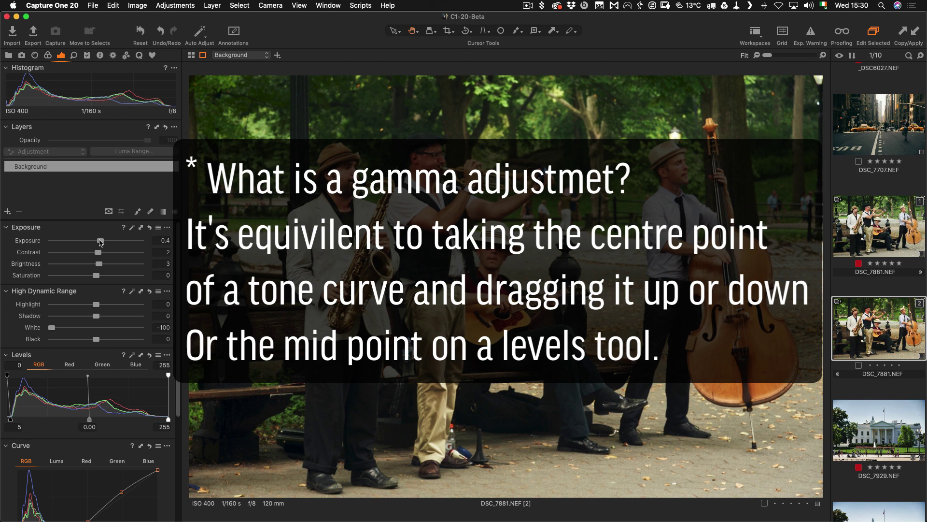
pyautogui.moveTo(98, 266); pyautogui.dragTo(100, 267)
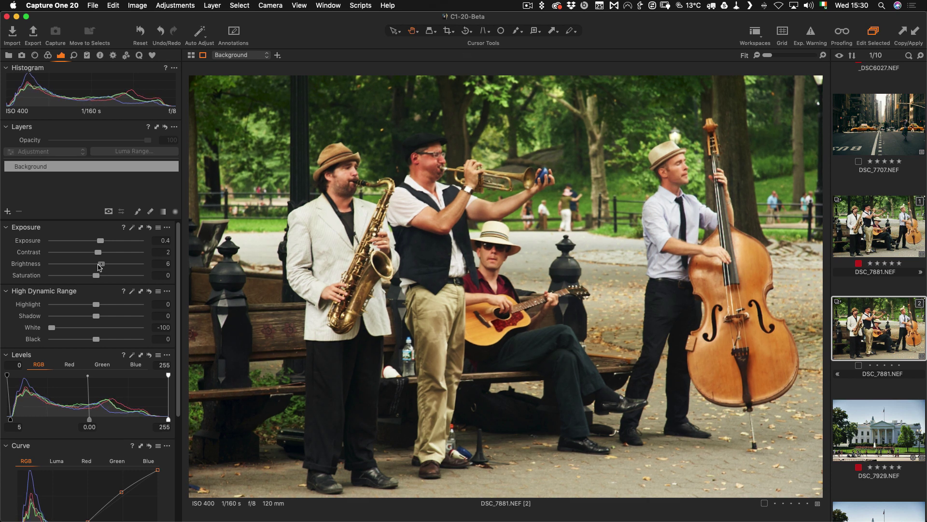
pyautogui.moveTo(100, 267); pyautogui.dragTo(98, 268)
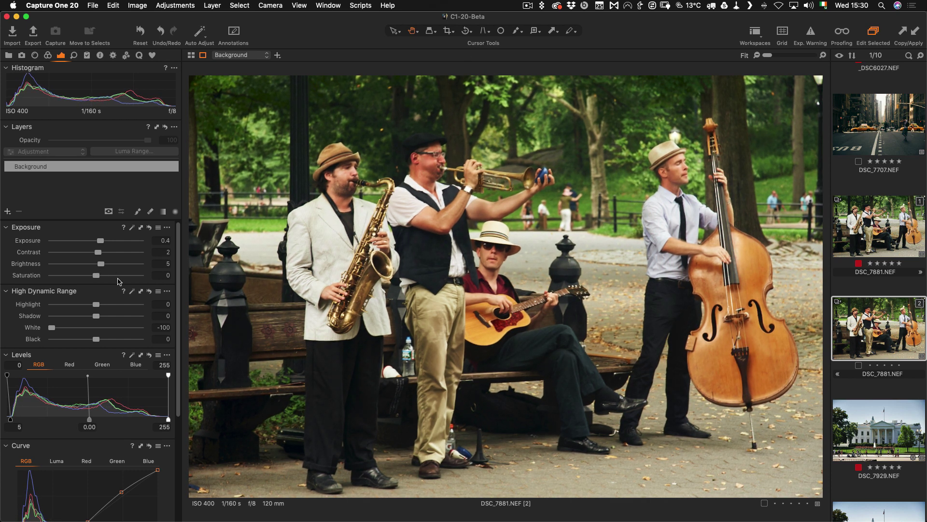
# - Check the photo for clipped areas by turning the exposure warning on and off
pyautogui.scroll(-5, 119, 280)
pyautogui.scroll(5, 119, 280)
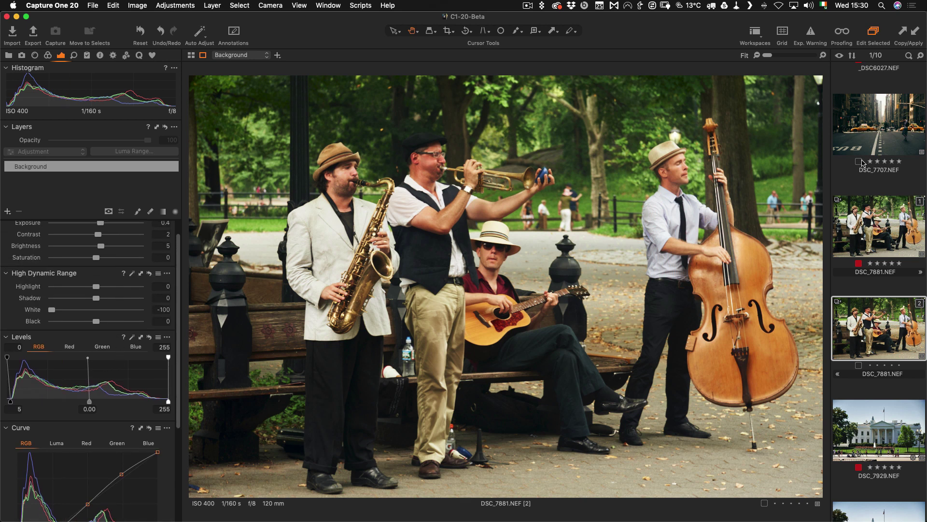
pyautogui.click(811, 39)
pyautogui.click(811, 40)
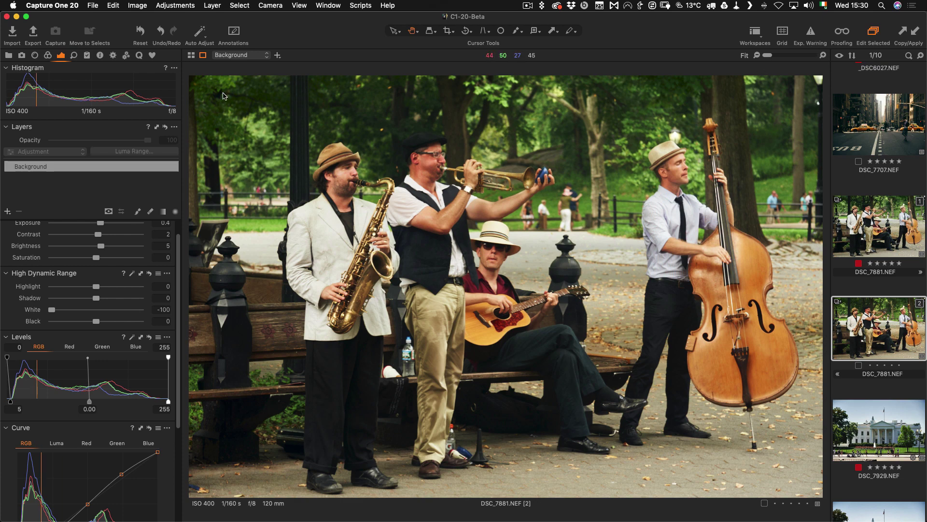
# - Create a new unadjusted variant of DSC_7881.NEF, view it for comparison, and return to the edited variant 2
pyautogui.press('F2')
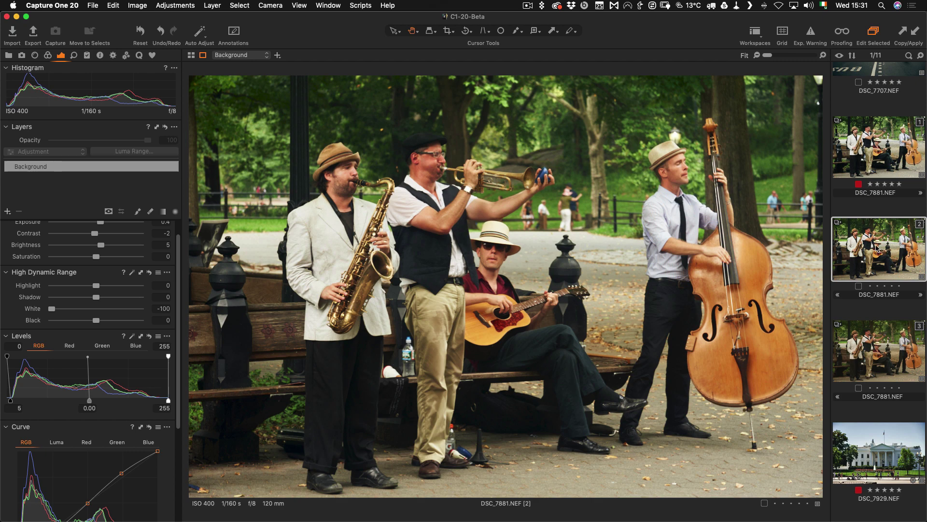
pyautogui.click(890, 357)
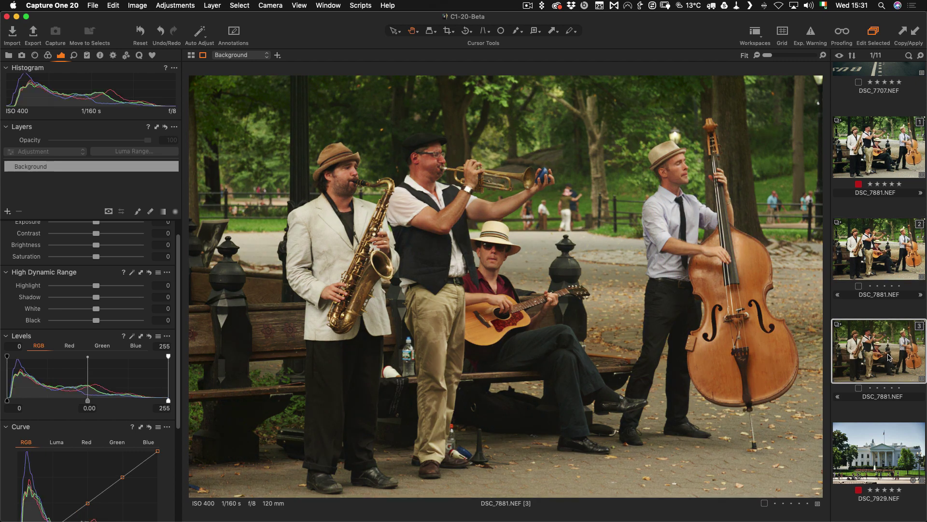
pyautogui.click(891, 264)
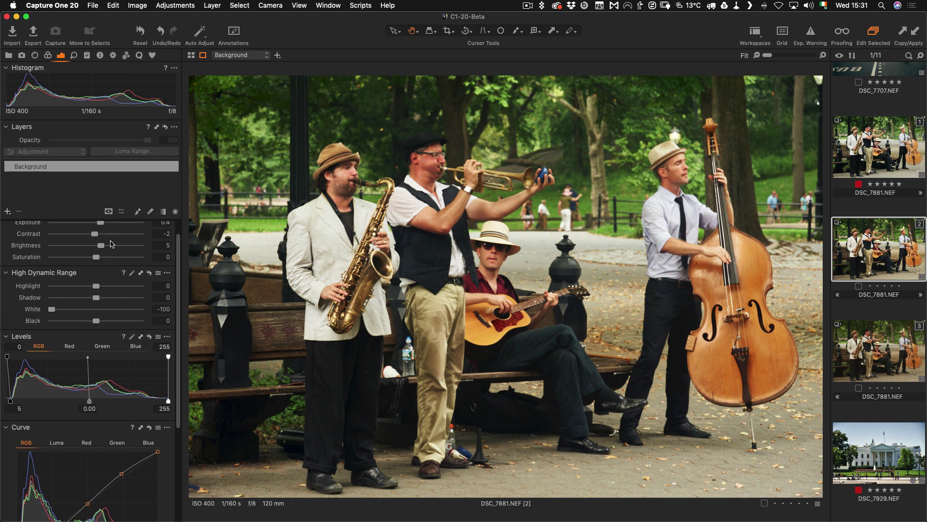
# - Raise the middle point of the RGB curve slightly to brighten the midtones of variant 2
pyautogui.scroll(2, 113, 239)
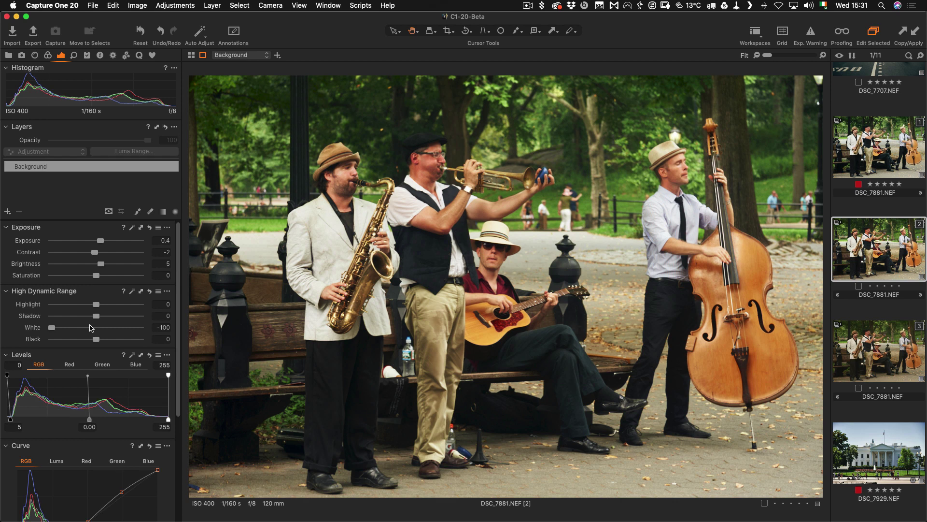
pyautogui.scroll(-3, 92, 328)
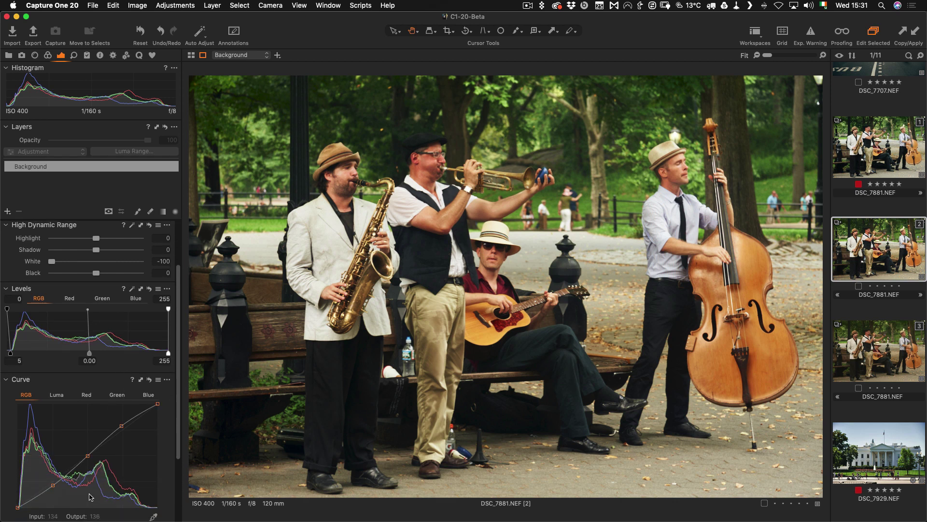
pyautogui.click(87, 455)
pyautogui.moveTo(86, 456); pyautogui.dragTo(85, 453)
pyautogui.click(120, 426)
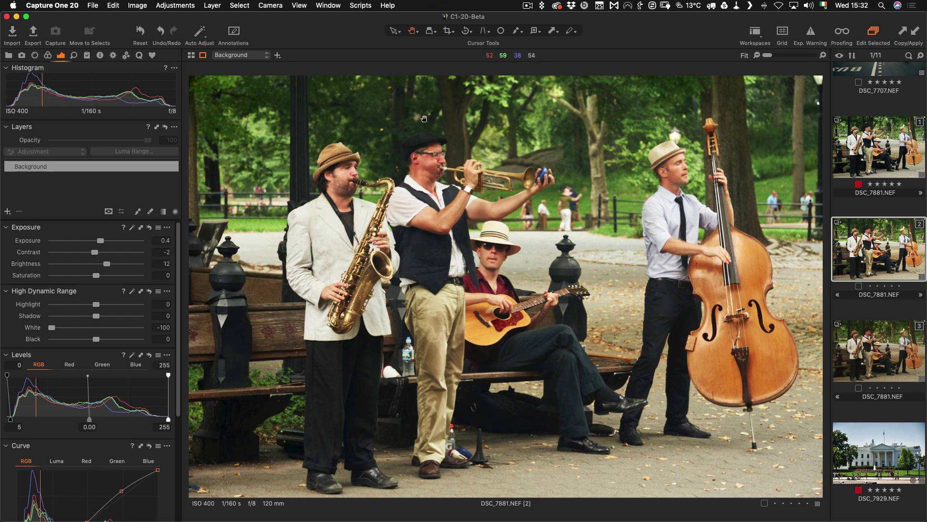
# - Set the High Dynamic Range Black to -39 and Shadow to -11 to deepen the dark tones
pyautogui.scroll(-3, 57, 288)
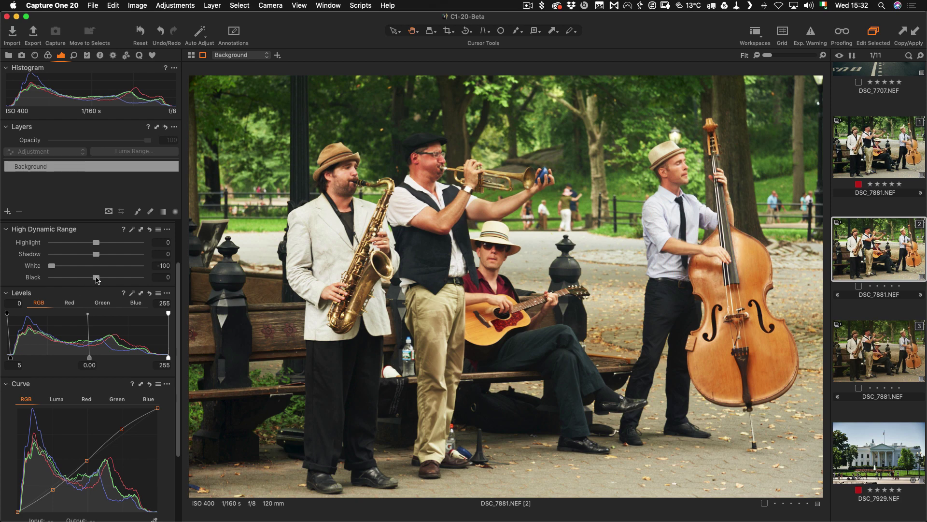
pyautogui.moveTo(97, 279); pyautogui.dragTo(78, 279)
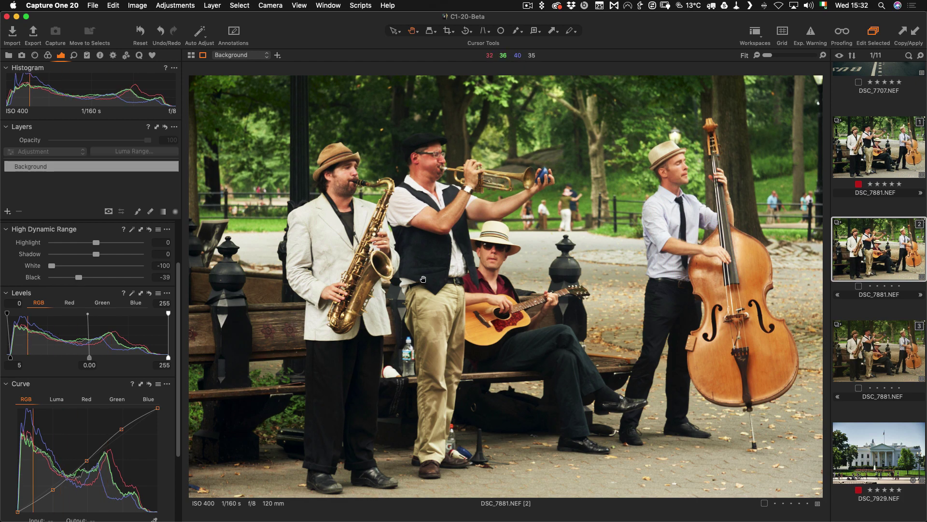
pyautogui.scroll(1, 91, 261)
pyautogui.moveTo(97, 259)
pyautogui.mouseDown()
pyautogui.moveTo(83, 261)
pyautogui.moveTo(92, 261)
pyautogui.mouseUp()
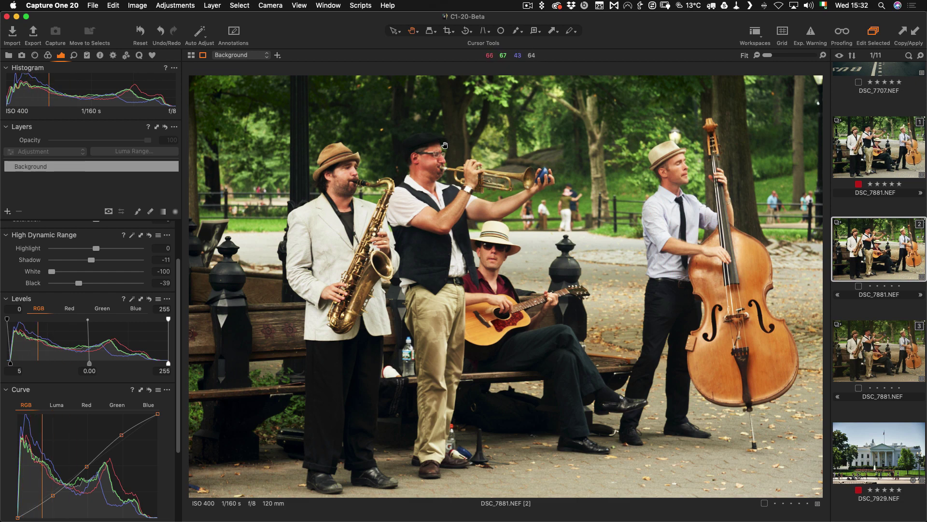
# - View the unadjusted variant 3 of DSC_7881.NEF for comparison and return to the edited variant 2
pyautogui.click(875, 352)
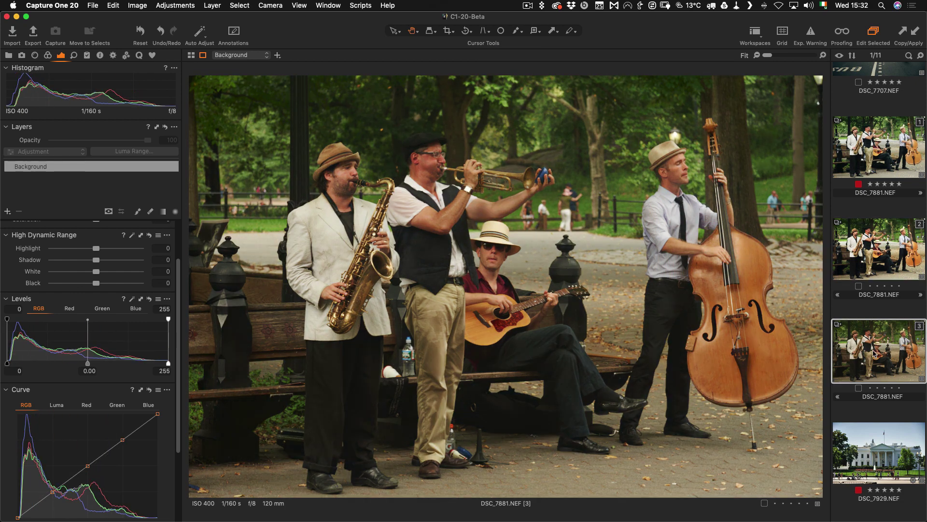
pyautogui.click(877, 254)
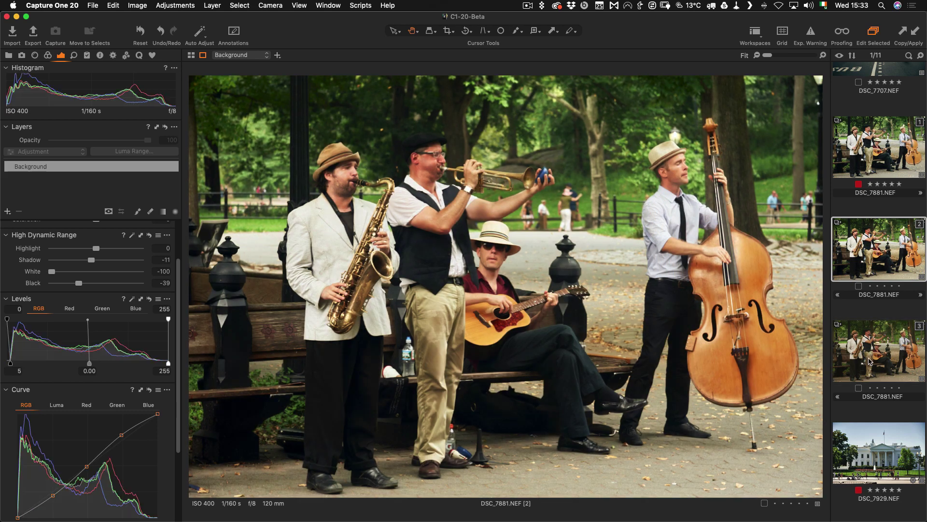
# - Try a negative Clarity amount with the Natural method on variant 2, and reset Clarity to its default
pyautogui.press('b')
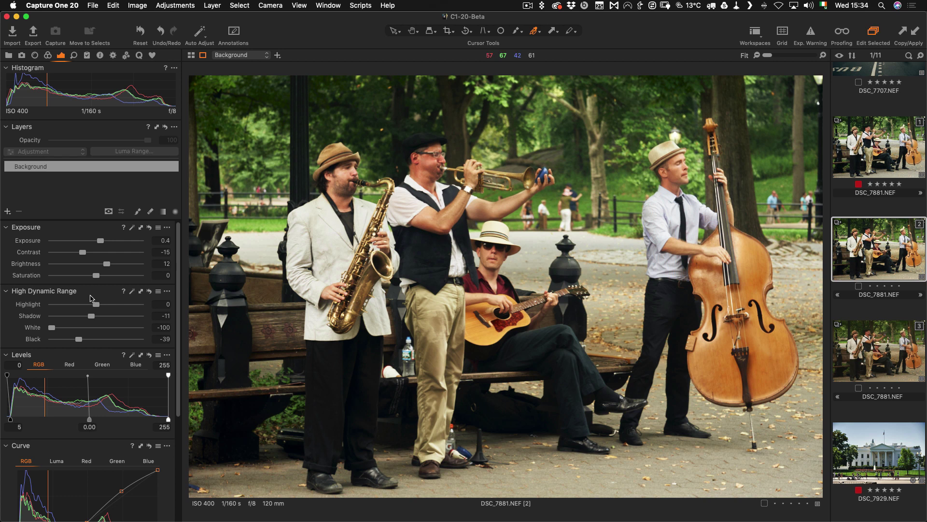
pyautogui.scroll(-5, 86, 353)
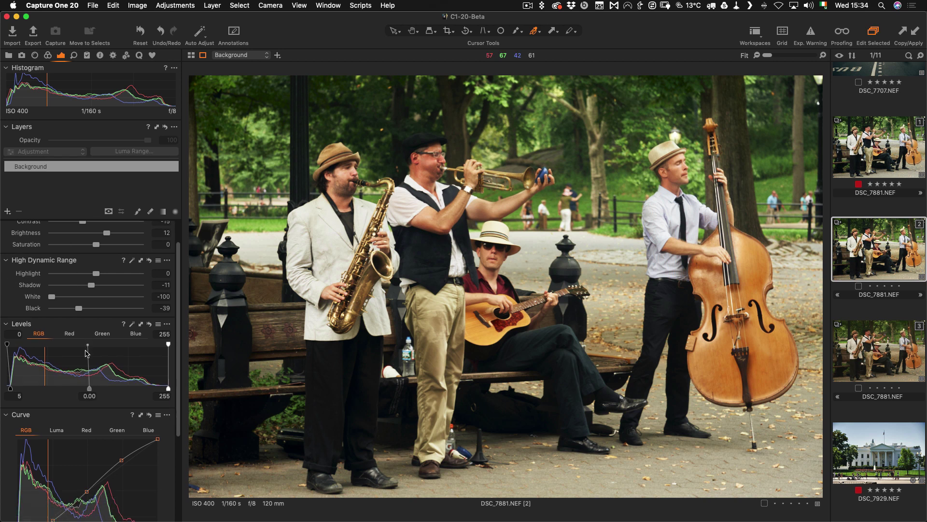
pyautogui.scroll(-1, 86, 354)
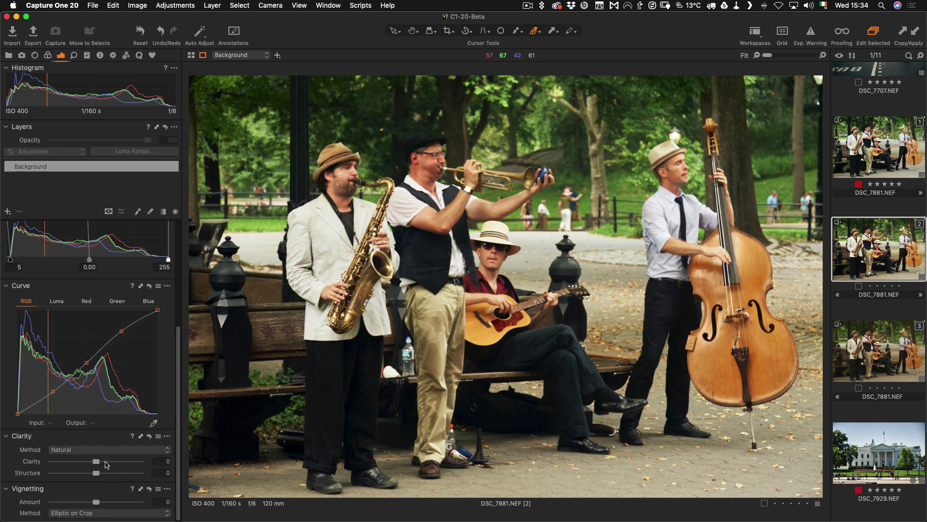
pyautogui.moveTo(105, 461); pyautogui.dragTo(83, 463)
pyautogui.doubleClick(83, 462)
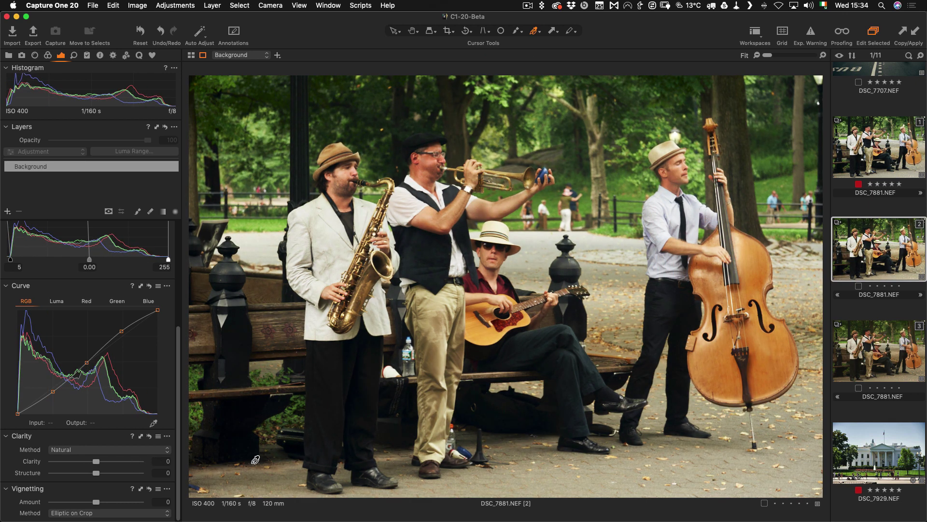